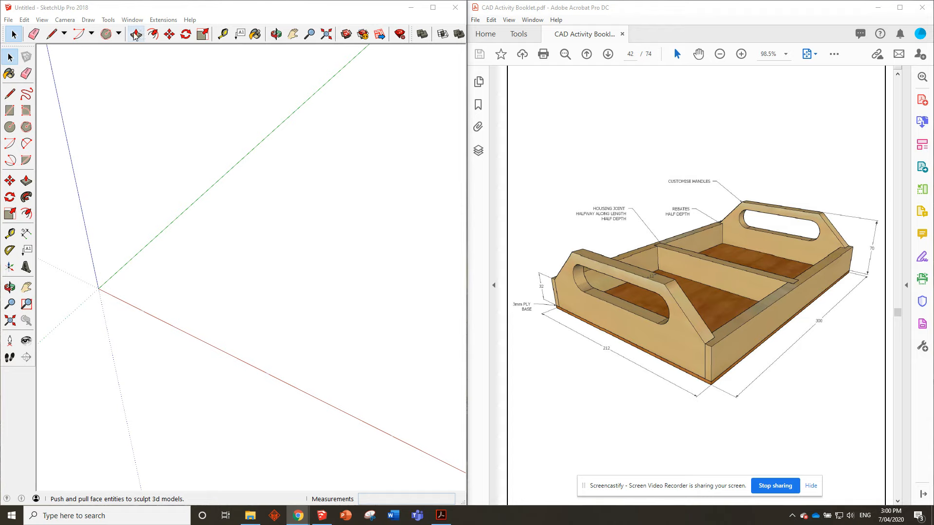
Draw a 12 x 300 mm rectangle on the ground plane, starting at the origin and running lengthwise along the green axis
{"action": "left_click", "coordinate": [9, 110]}
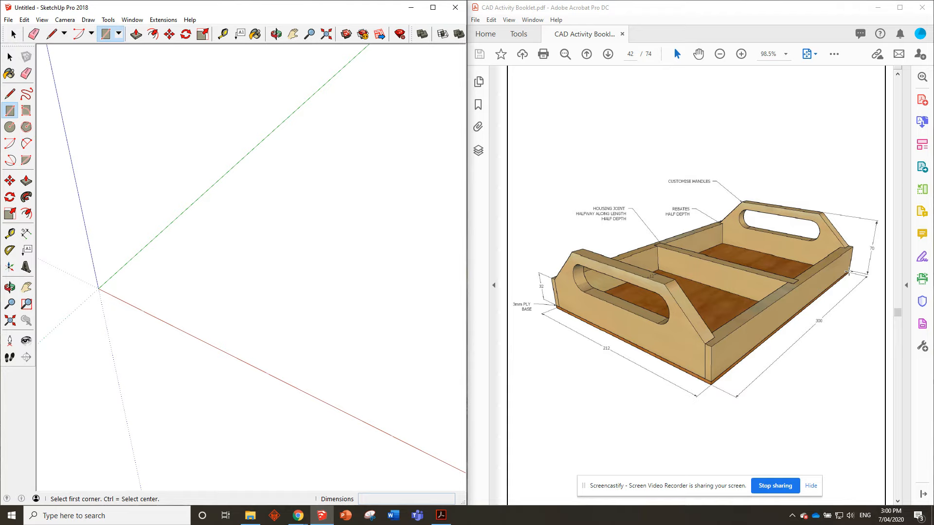
{"action": "left_click", "coordinate": [98, 288]}
{"action": "type", "text": "12,30"}
{"action": "key", "text": "Return"}
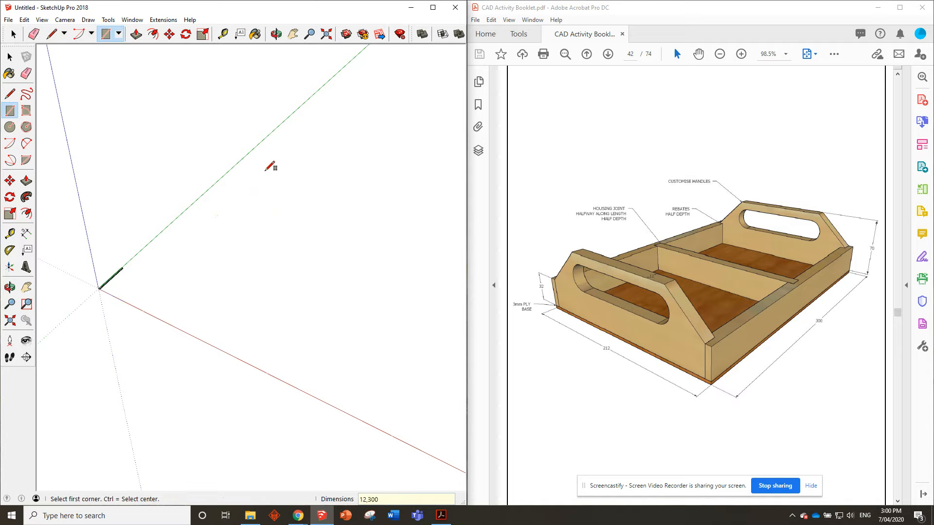
Extrude the rectangle upward 32 mm to form the tray's side board
{"action": "scroll", "coordinate": [93, 287], "scroll_direction": "up", "scroll_amount": 3}
{"action": "scroll", "coordinate": [104, 223], "scroll_direction": "up", "scroll_amount": 2}
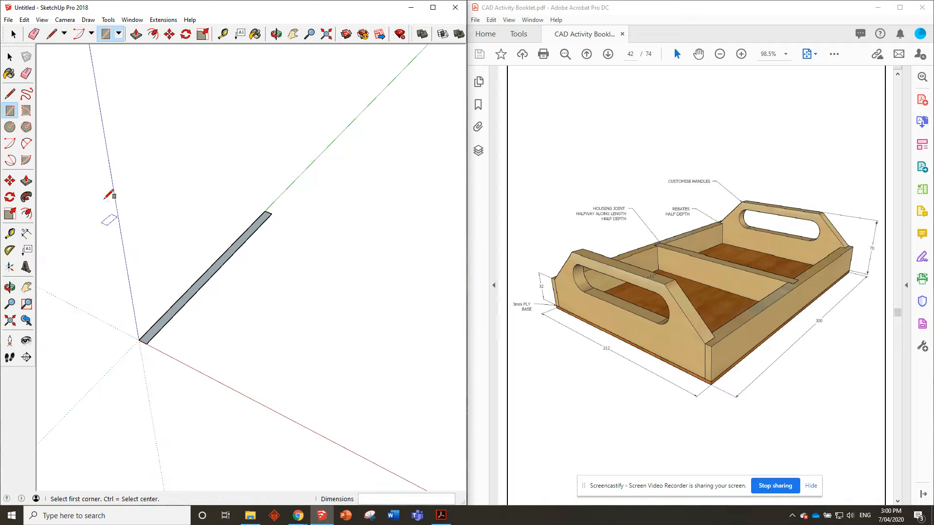
{"action": "left_click", "coordinate": [136, 33]}
{"action": "left_click_drag", "start_coordinate": [232, 252], "coordinate": [228, 230]}
{"action": "type", "text": "32"}
{"action": "key", "text": "Return"}
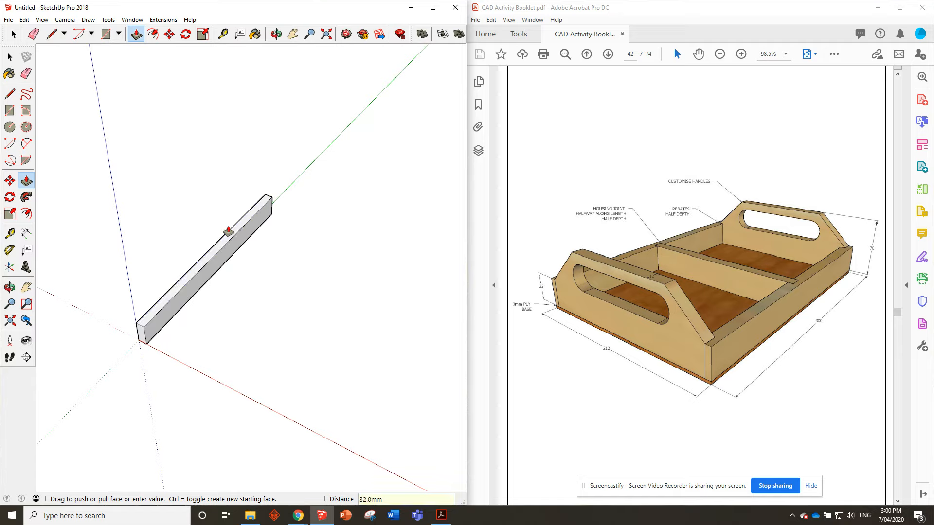
Turn the whole side board into a component, keeping the default definition settings
{"action": "middle_click_drag", "start_coordinate": [200, 279], "coordinate": [138, 244]}
{"action": "scroll", "coordinate": [127, 285], "scroll_direction": "up", "scroll_amount": 2}
{"action": "scroll", "coordinate": [388, 225], "scroll_direction": "up", "scroll_amount": 1}
{"action": "middle_click_drag", "start_coordinate": [387, 225], "coordinate": [175, 243]}
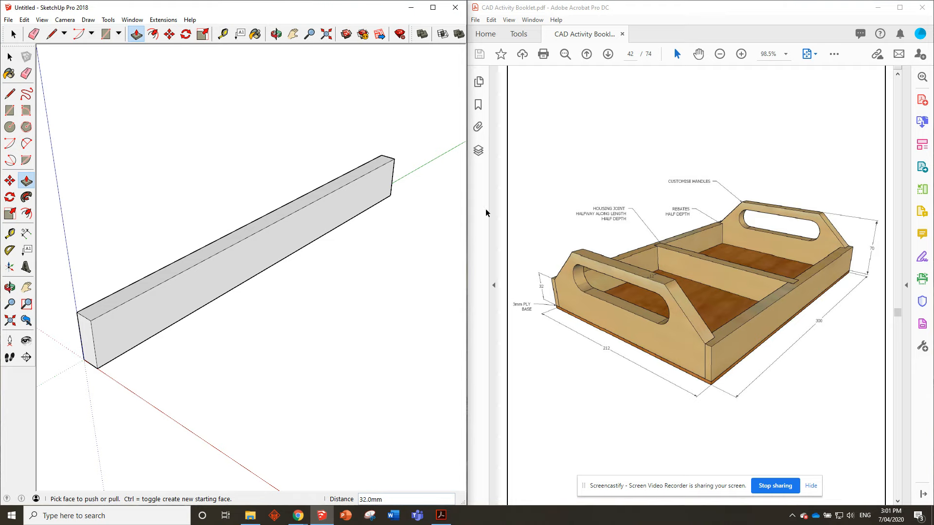
{"action": "key", "text": "space"}
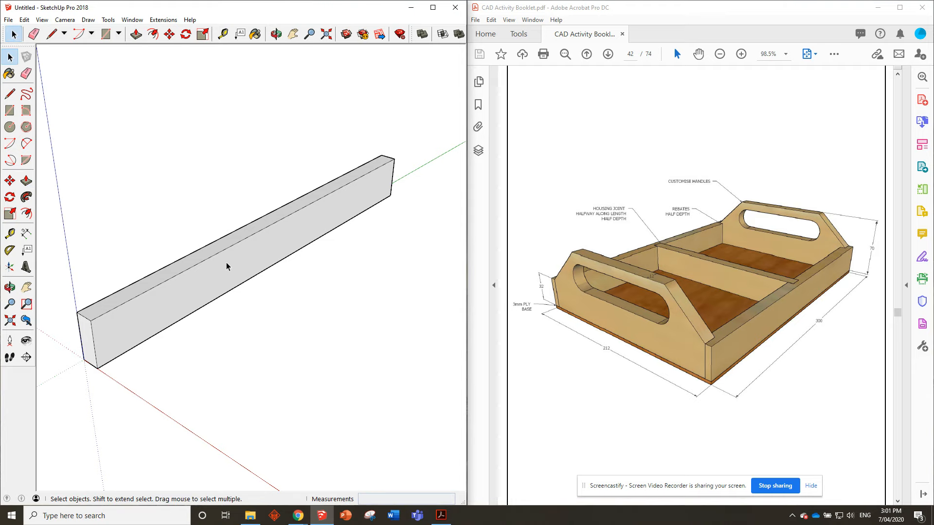
{"action": "triple_click", "coordinate": [226, 263]}
{"action": "right_click", "coordinate": [226, 263]}
{"action": "left_click", "coordinate": [271, 334]}
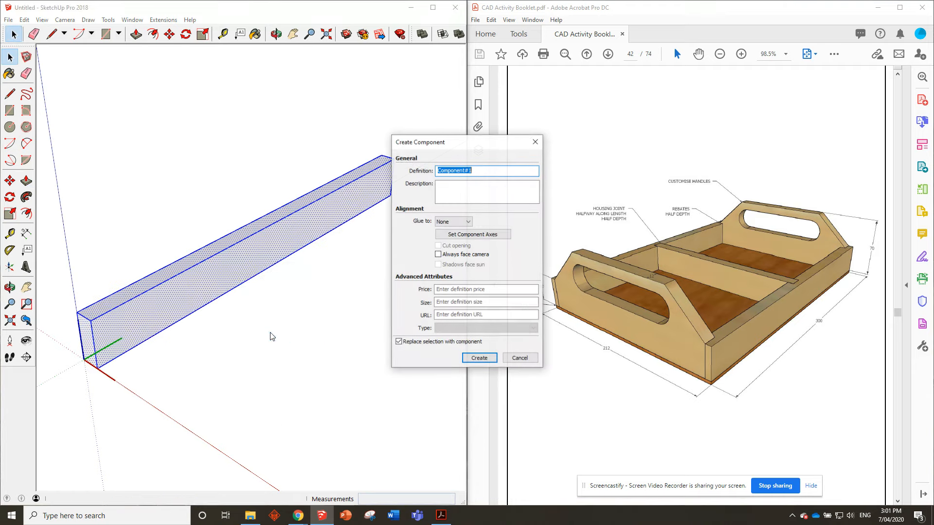
{"action": "left_click", "coordinate": [479, 358]}
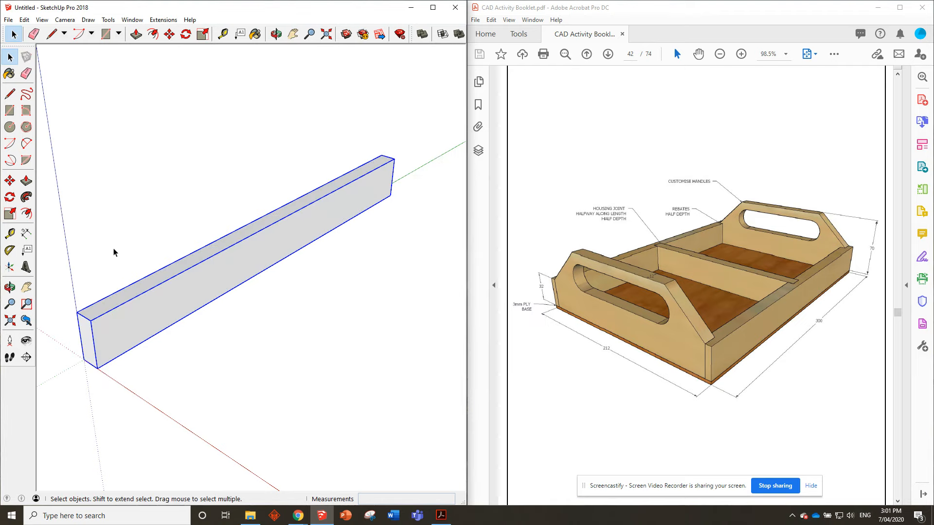
Open the component for editing and place guide points 12 mm along the front top edge from the near end and 6 mm inward
{"action": "scroll", "coordinate": [94, 250], "scroll_direction": "up", "scroll_amount": 1}
{"action": "double_click", "coordinate": [226, 281]}
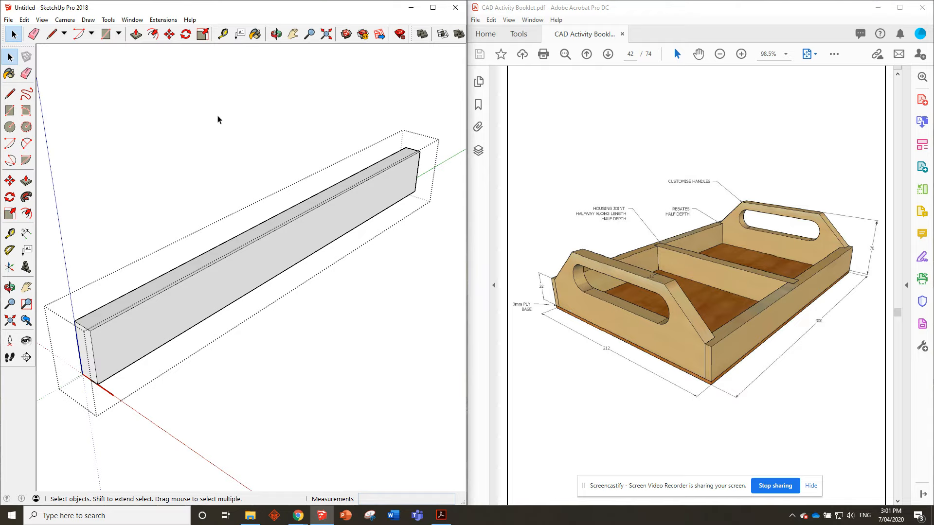
{"action": "left_click", "coordinate": [223, 34]}
{"action": "left_click", "coordinate": [90, 331]}
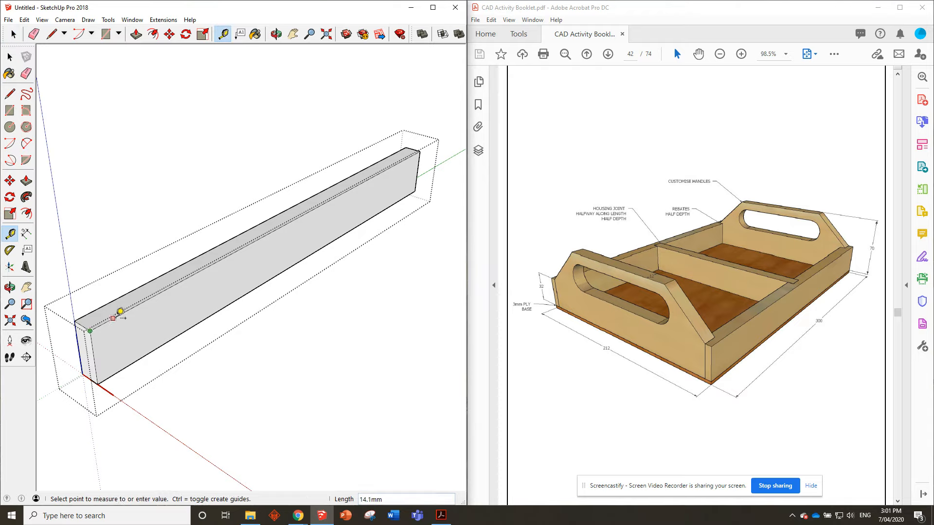
{"action": "left_click", "coordinate": [115, 317]}
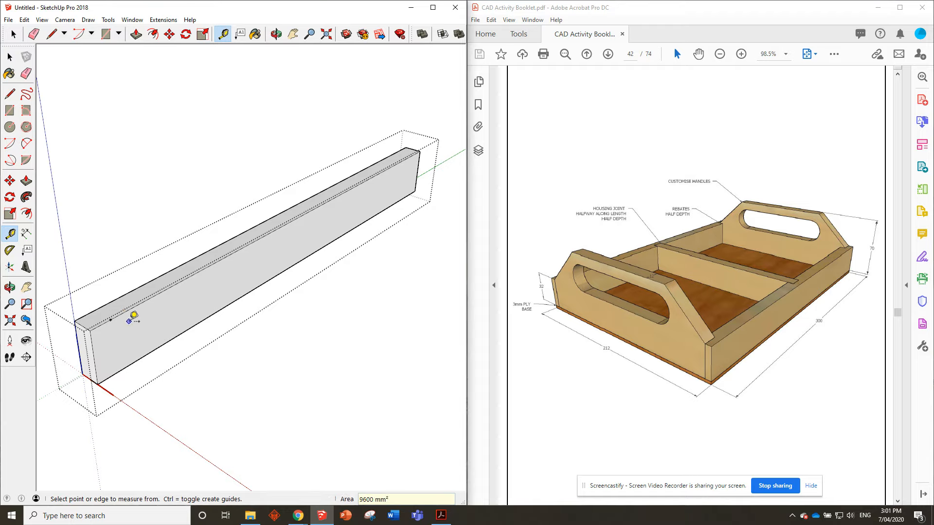
{"action": "left_click", "coordinate": [111, 319]}
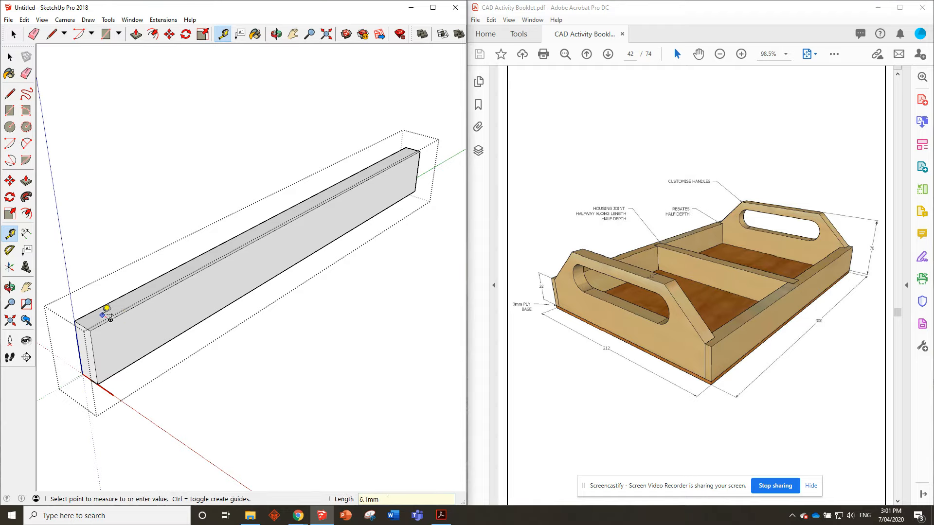
{"action": "key", "text": "Return"}
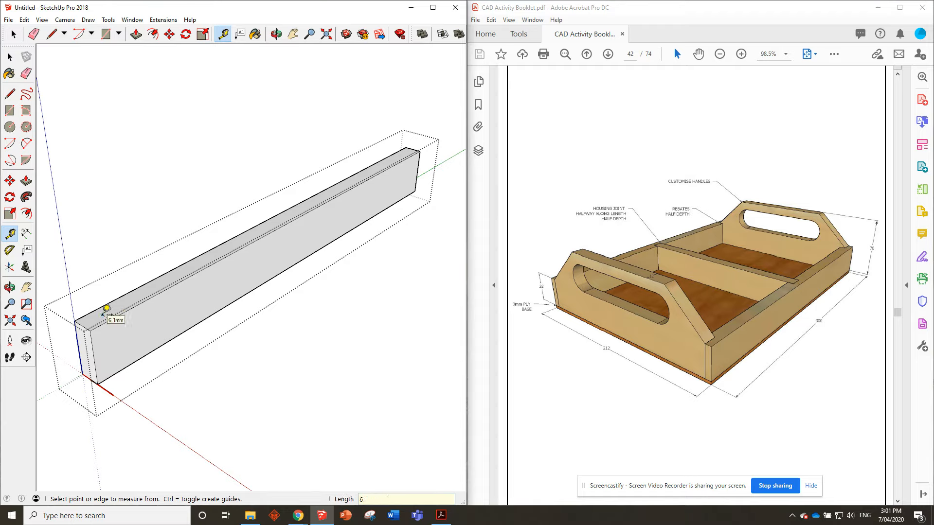
Draw a rectangle from the inner guide point to the near front corner and cut it through the full 32 mm height
{"action": "middle_click_drag", "start_coordinate": [125, 295], "coordinate": [96, 327]}
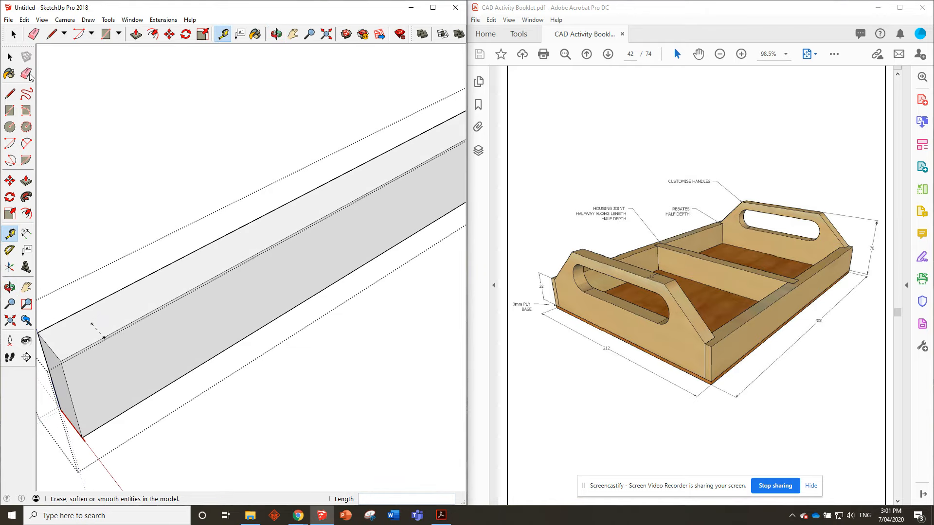
{"action": "left_click", "coordinate": [106, 34]}
{"action": "left_click", "coordinate": [92, 323]}
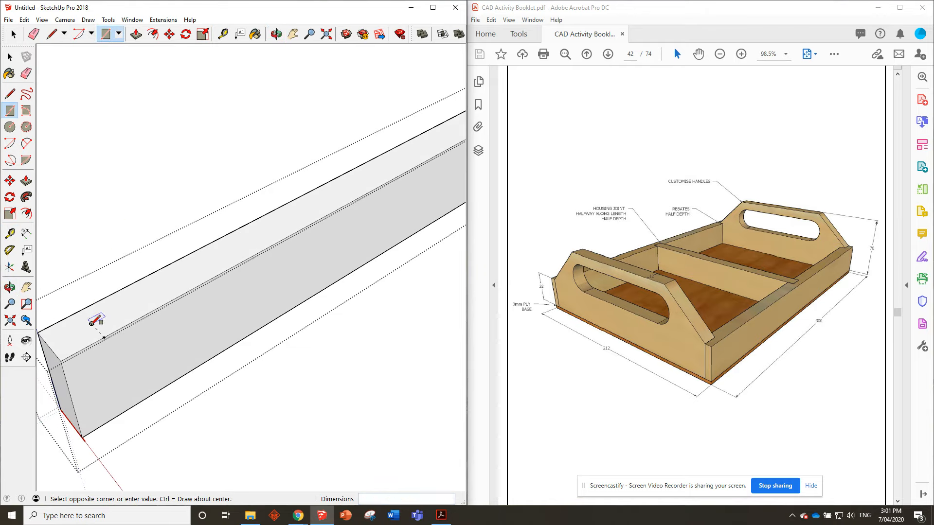
{"action": "left_click", "coordinate": [61, 360]}
{"action": "left_click", "coordinate": [136, 35]}
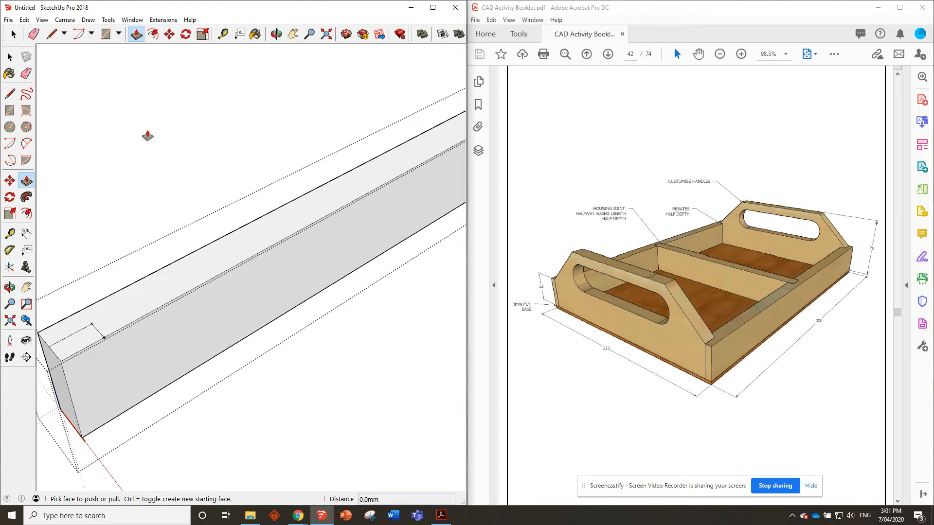
{"action": "left_click", "coordinate": [75, 342]}
{"action": "left_click", "coordinate": [92, 441]}
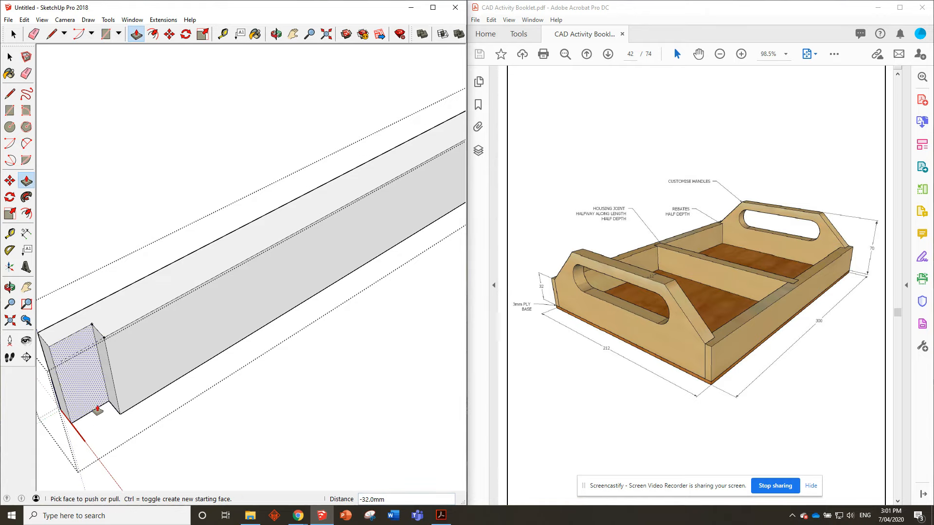
Cut the matching rebate at the far end with a 12 x 6 mm rectangle pushed down through the full 32 mm height
{"action": "scroll", "coordinate": [149, 340], "scroll_direction": "down", "scroll_amount": 5}
{"action": "scroll", "coordinate": [355, 191], "scroll_direction": "up", "scroll_amount": 2}
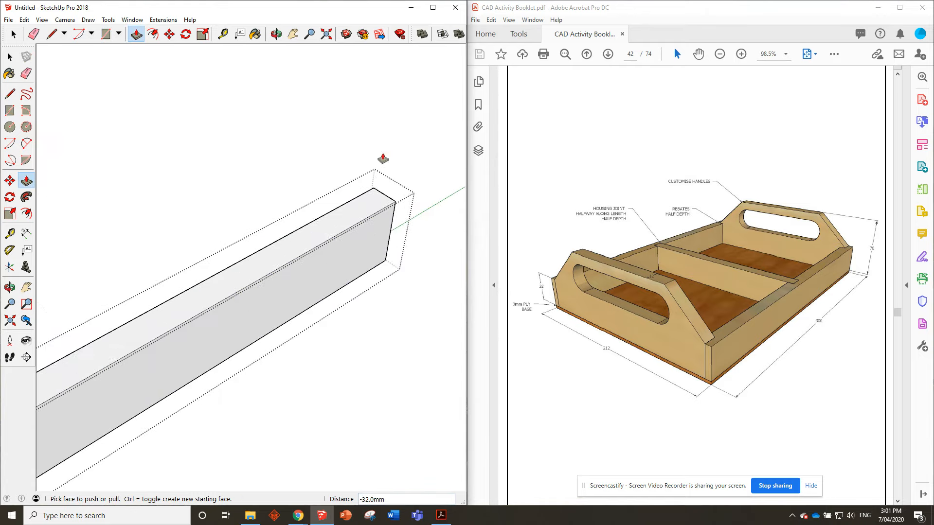
{"action": "left_click", "coordinate": [106, 34]}
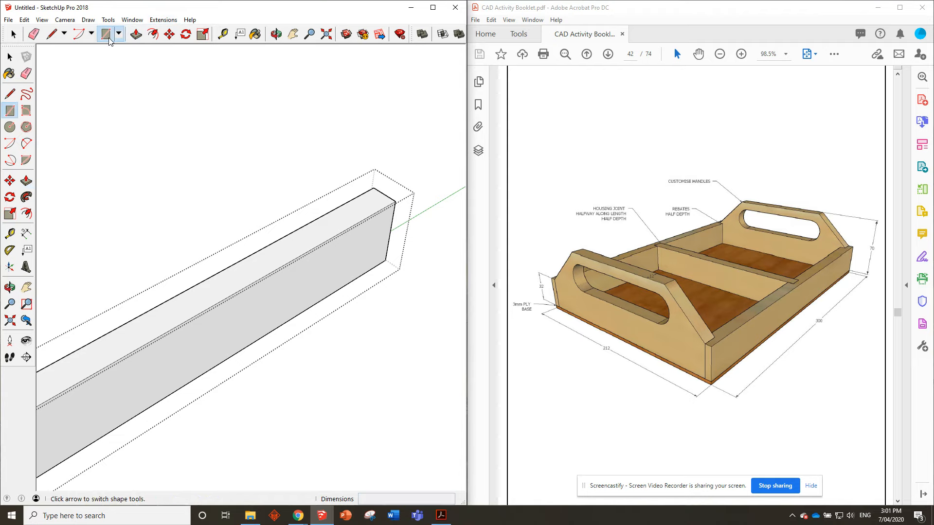
{"action": "left_click", "coordinate": [395, 201]}
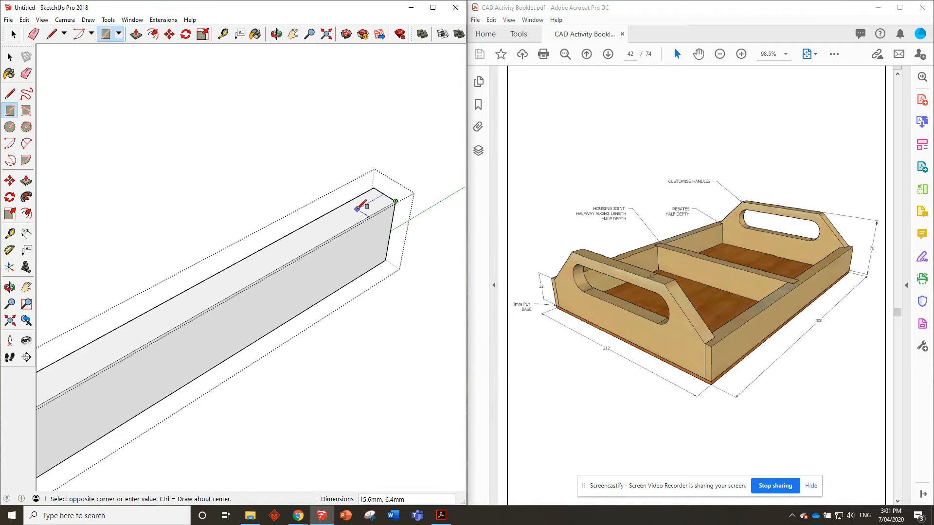
{"action": "type", "text": "12,6"}
{"action": "key", "text": "Return"}
{"action": "key", "text": "p"}
{"action": "left_click_drag", "start_coordinate": [387, 198], "coordinate": [364, 298]}
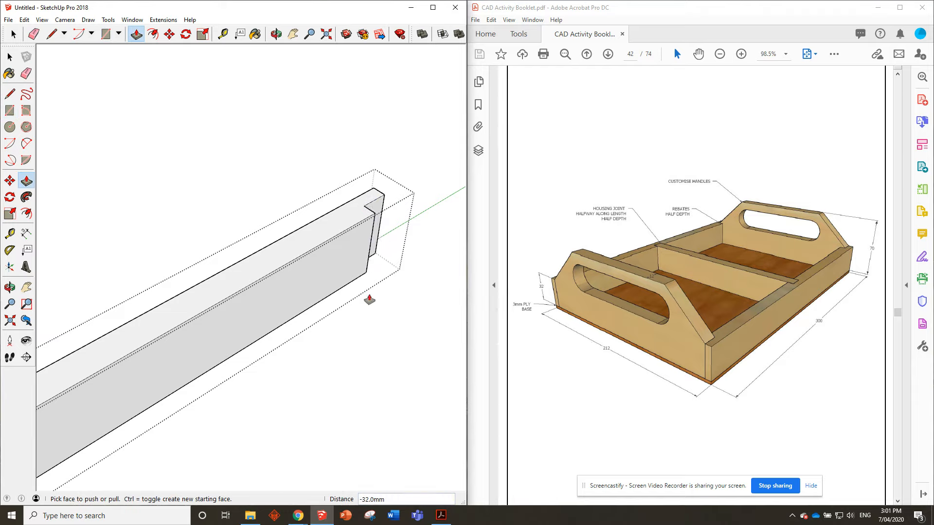
Measure the distance between the two rebates, and place a guide point 150 mm along the back top edge from the near end
{"action": "scroll", "coordinate": [426, 166], "scroll_direction": "down", "scroll_amount": 4}
{"action": "scroll", "coordinate": [194, 260], "scroll_direction": "up", "scroll_amount": 2}
{"action": "left_click", "coordinate": [224, 34]}
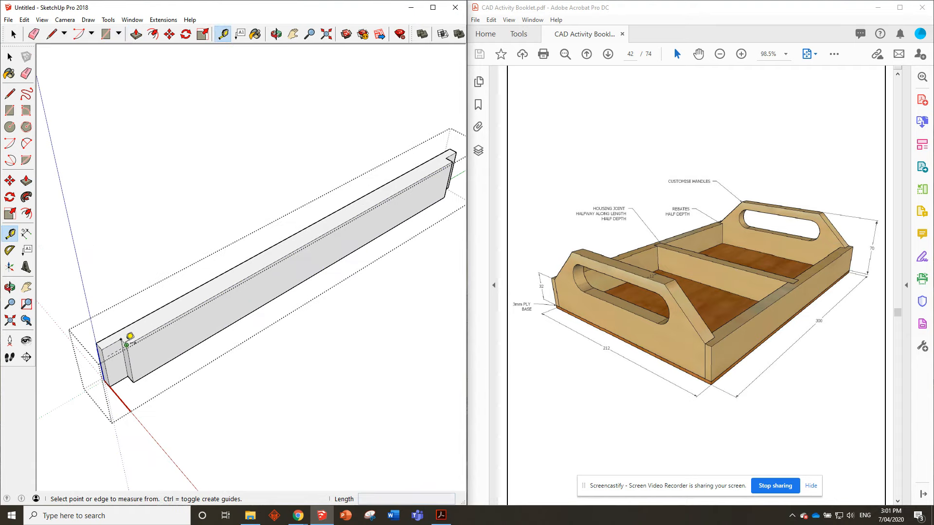
{"action": "left_click", "coordinate": [126, 345]}
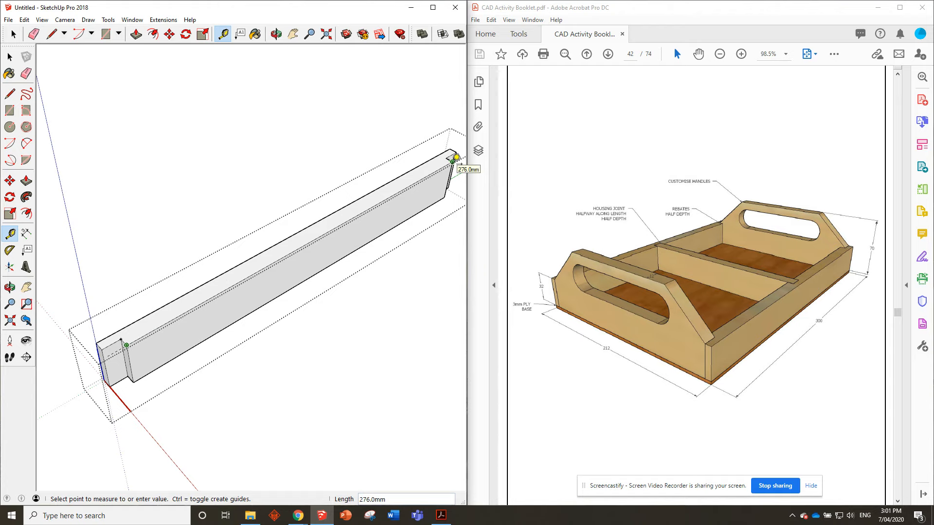
{"action": "left_click", "coordinate": [453, 161]}
{"action": "left_click", "coordinate": [96, 343]}
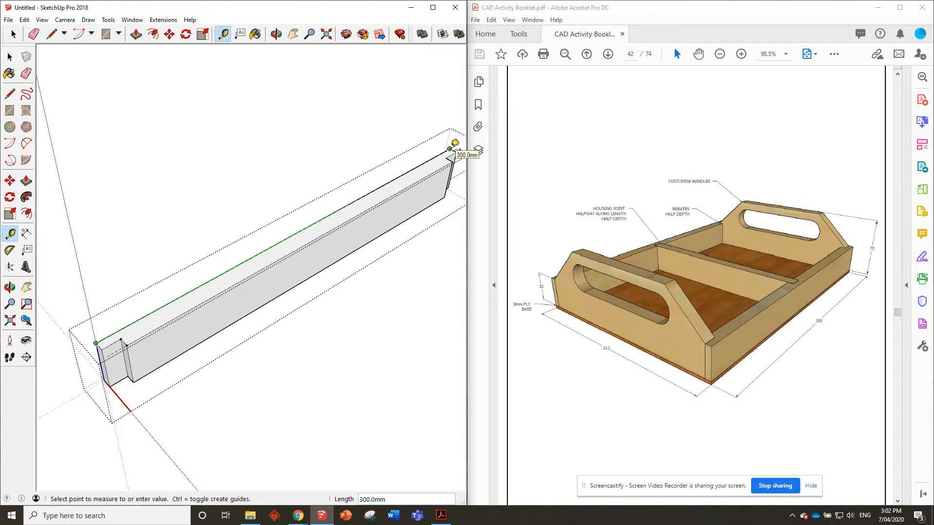
{"action": "type", "text": "1"}
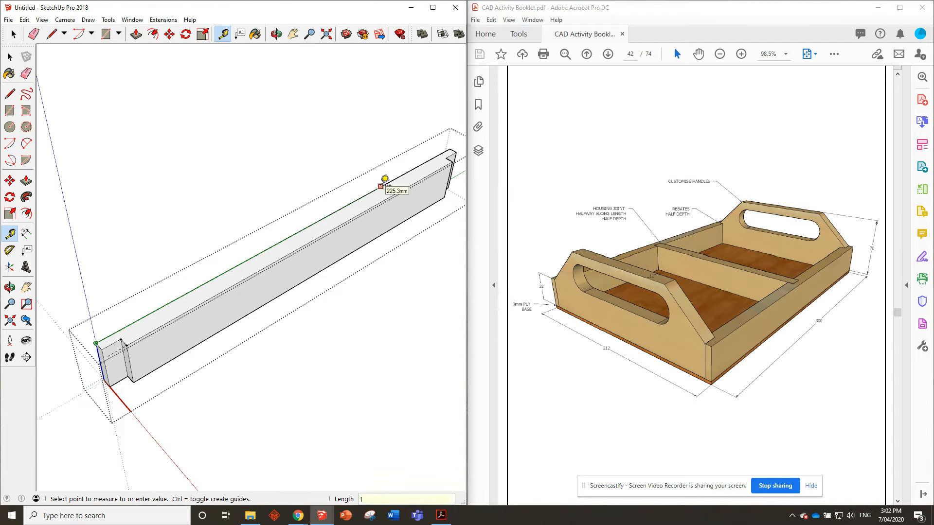
{"action": "type", "text": "50"}
{"action": "key", "text": "Return"}
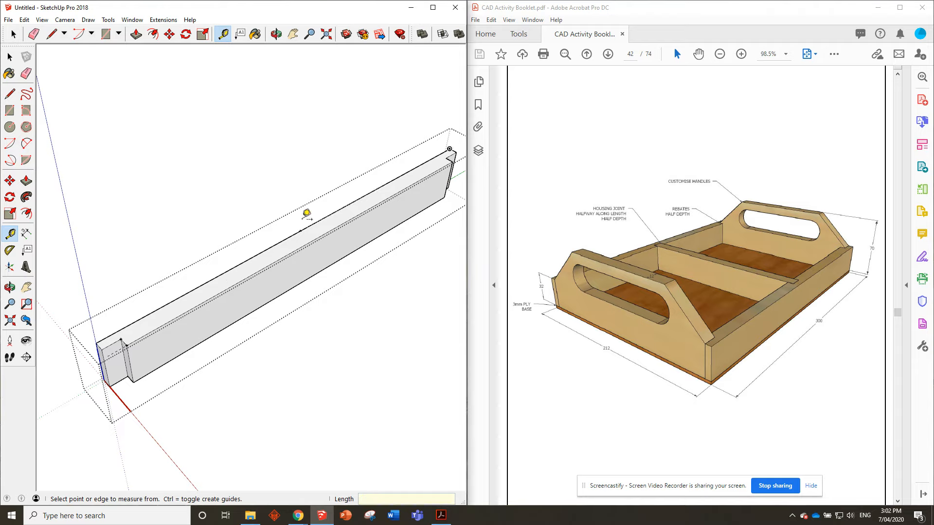
Place guides 6 mm and 12 mm across the top face from the midpoint mark on the back edge
{"action": "left_click", "coordinate": [300, 231]}
{"action": "type", "text": "6"}
{"action": "key", "text": "Return"}
{"action": "left_click", "coordinate": [300, 231]}
{"action": "left_click", "coordinate": [316, 233]}
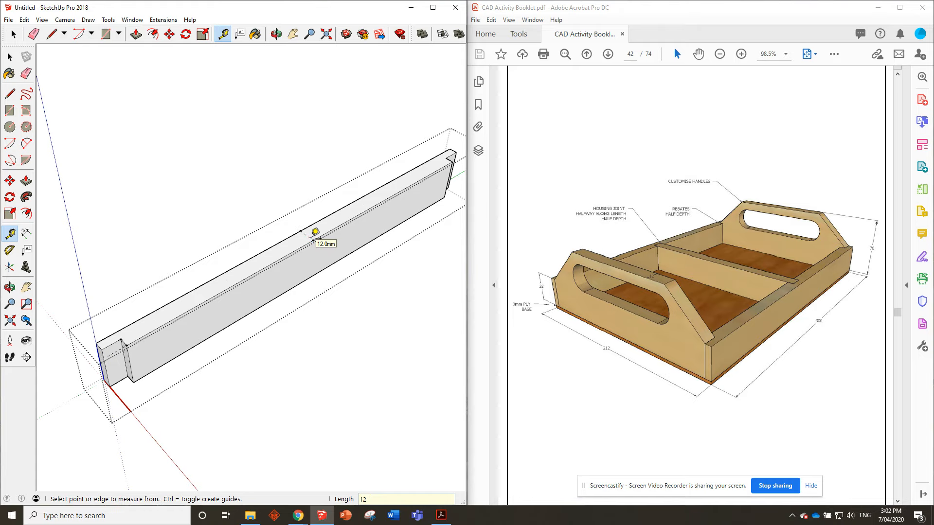
Place a guide point on either side of the midpoint mark along the front top edge to set the housing joint's width
{"action": "scroll", "coordinate": [360, 229], "scroll_direction": "up", "scroll_amount": 3}
{"action": "mouse_move", "coordinate": [299, 239]}
{"action": "middle_mouse_down"}
{"action": "mouse_move", "coordinate": [334, 139]}
{"action": "mouse_move", "coordinate": [282, 217]}
{"action": "middle_mouse_up"}
{"action": "left_click", "coordinate": [268, 227]}
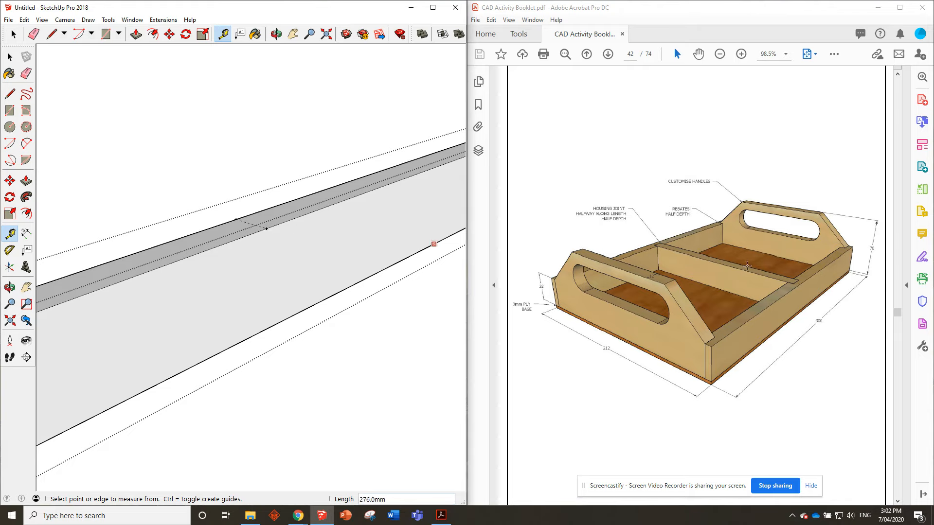
{"action": "left_click", "coordinate": [266, 228]}
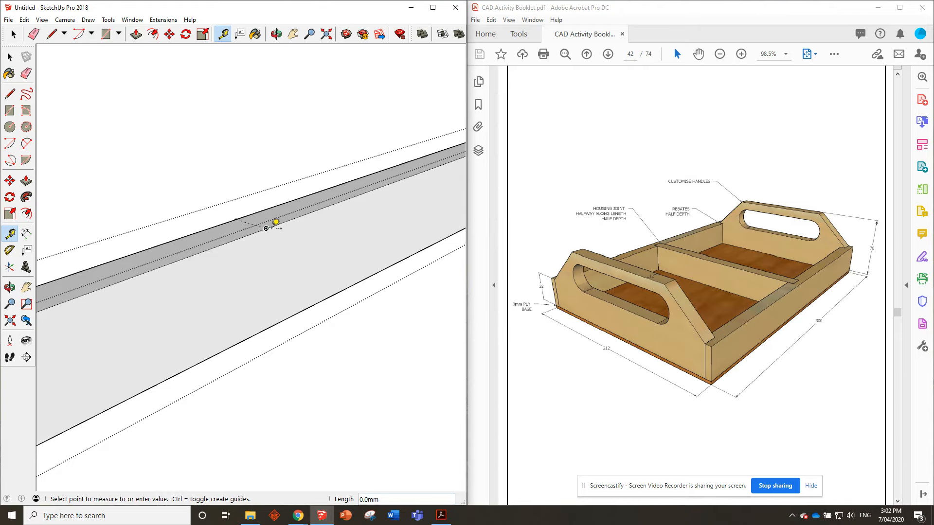
{"action": "scroll", "coordinate": [282, 220], "scroll_direction": "up", "scroll_amount": 1}
{"action": "left_click", "coordinate": [294, 217]}
{"action": "left_click", "coordinate": [265, 228]}
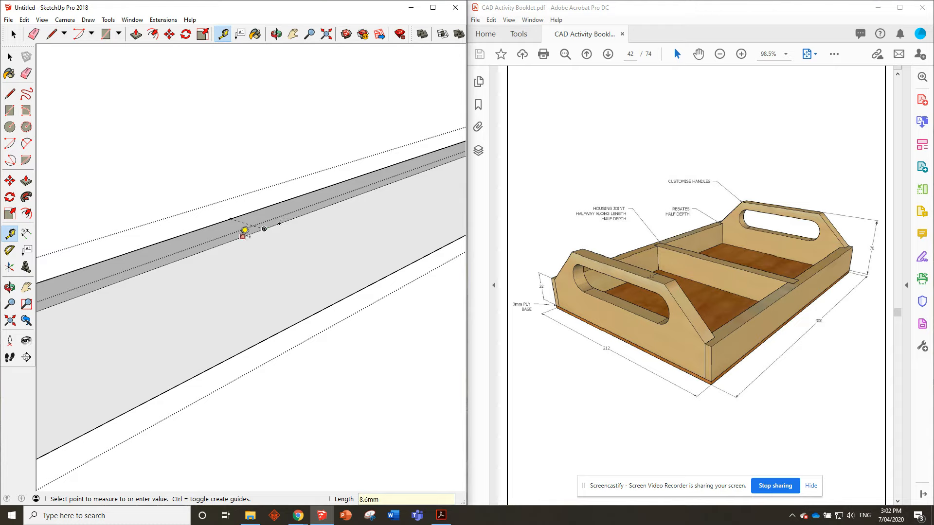
{"action": "key", "text": "Return"}
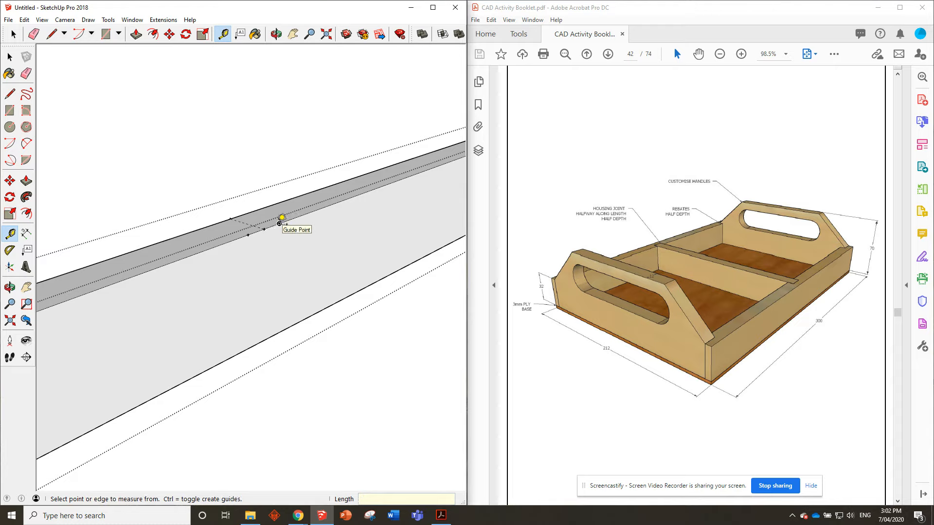
Draw two vertical lines down the inner face from the housing joint's outer guide points to the bottom edge
{"action": "left_click", "coordinate": [52, 33]}
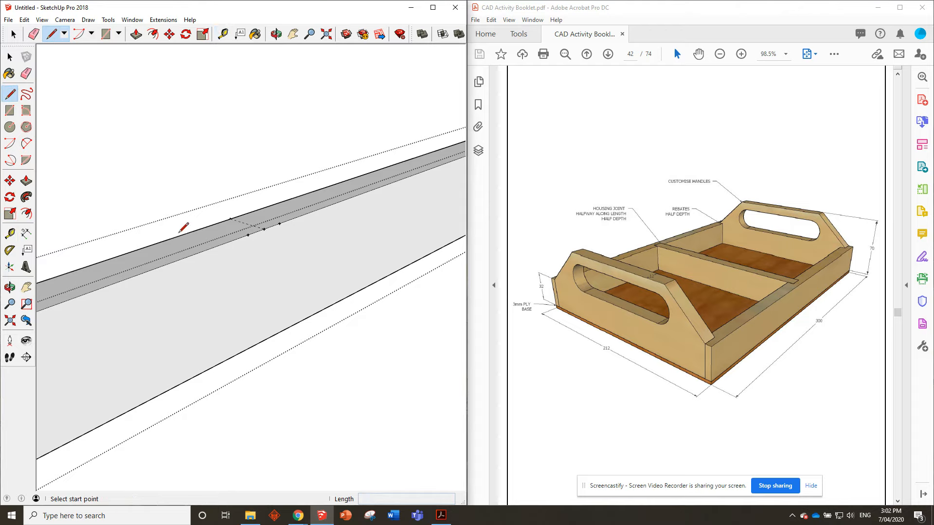
{"action": "left_click", "coordinate": [248, 234]}
{"action": "left_click", "coordinate": [248, 347]}
{"action": "left_click", "coordinate": [279, 224]}
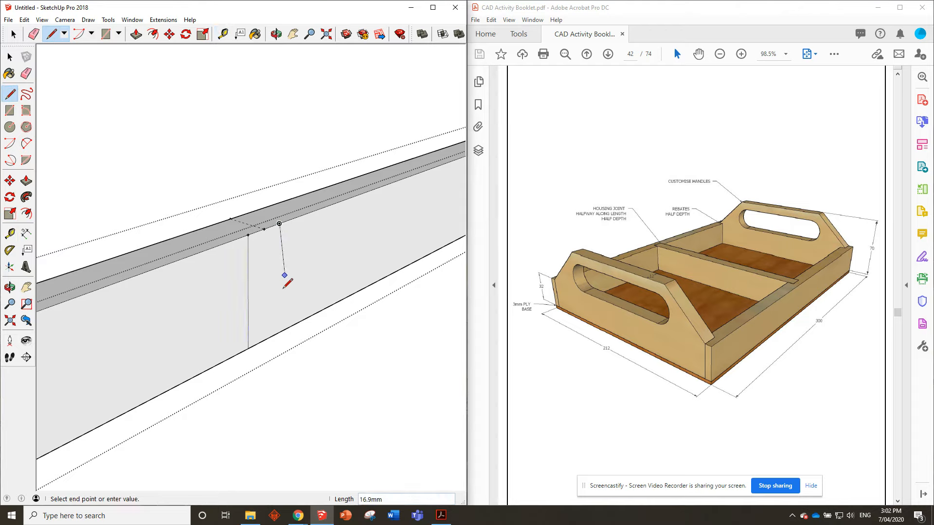
{"action": "left_click", "coordinate": [278, 333]}
Push the strip between the two vertical lines 6 mm into the board to cut the housing joint
{"action": "key", "text": "p"}
{"action": "left_click", "coordinate": [263, 277]}
{"action": "left_click", "coordinate": [248, 224]}
{"action": "scroll", "coordinate": [232, 214], "scroll_direction": "down", "scroll_amount": 3}
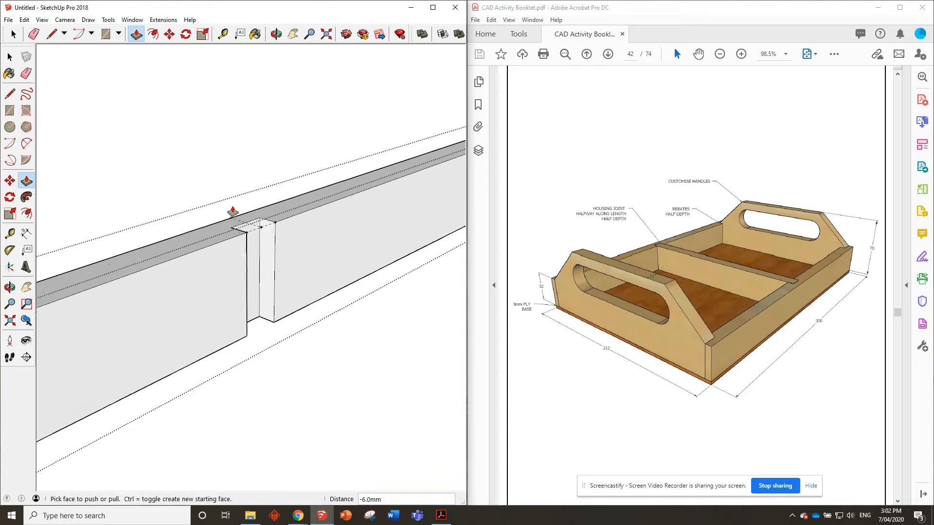
{"action": "middle_click_drag", "start_coordinate": [195, 195], "coordinate": [244, 250]}
{"action": "scroll", "coordinate": [232, 198], "scroll_direction": "down", "scroll_amount": 3}
{"action": "mouse_move", "coordinate": [231, 198]}
{"action": "middle_mouse_down"}
{"action": "mouse_move", "coordinate": [221, 198]}
{"action": "mouse_move", "coordinate": [194, 281]}
{"action": "mouse_move", "coordinate": [146, 264]}
{"action": "mouse_move", "coordinate": [215, 306]}
{"action": "mouse_move", "coordinate": [214, 256]}
{"action": "middle_mouse_up"}
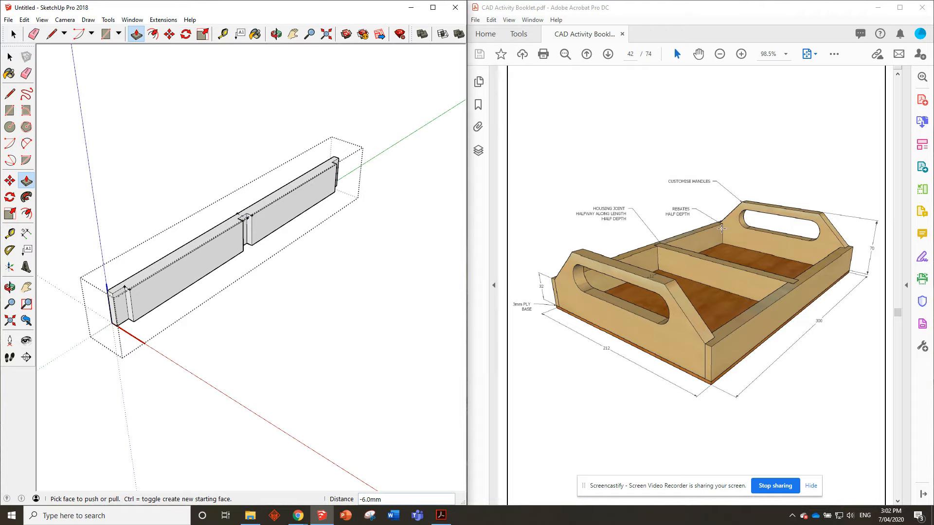
Finish editing the side board and place a guide point along the red axis from the origin to mark the tray's width
{"action": "key", "text": "space"}
{"action": "left_click", "coordinate": [177, 146]}
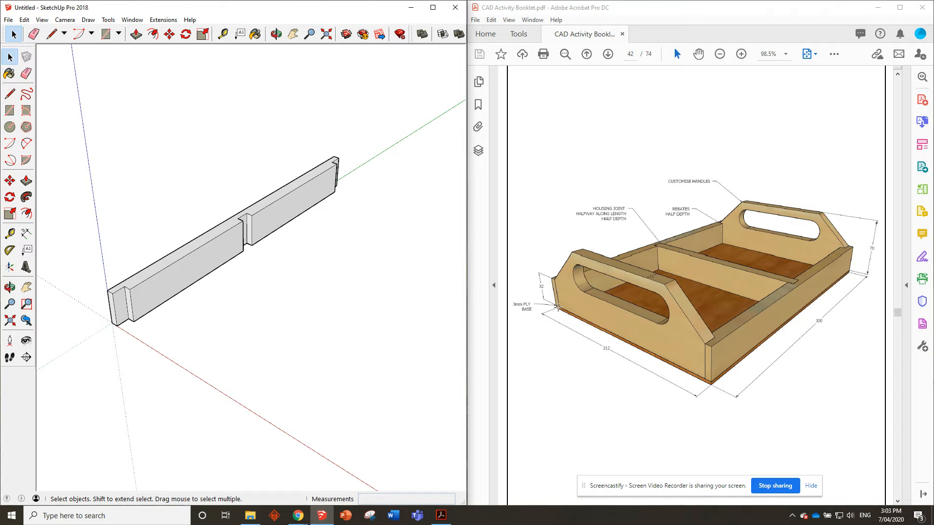
{"action": "left_click", "coordinate": [223, 34]}
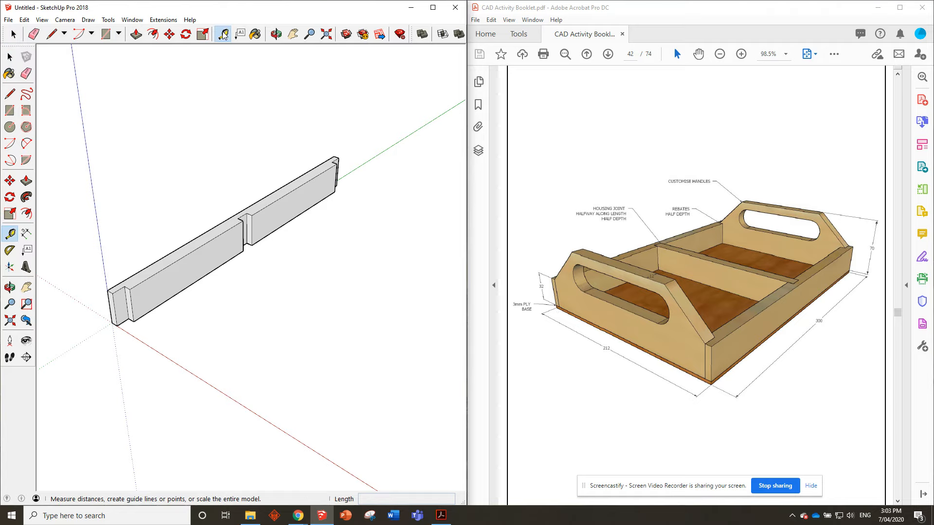
{"action": "left_click", "coordinate": [112, 322]}
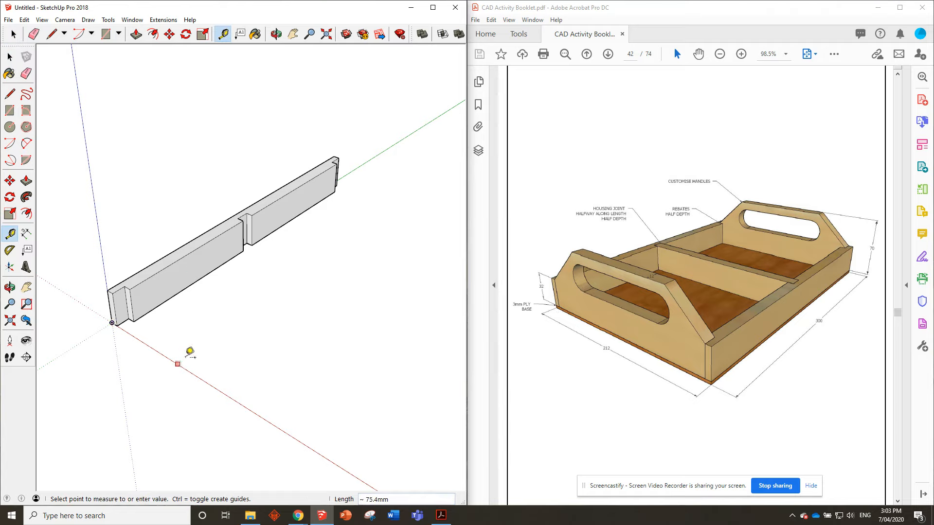
{"action": "scroll", "coordinate": [194, 354], "scroll_direction": "down", "scroll_amount": 1}
Copy the side board about 97 mm along the red axis, starting from its outer bottom corner
{"action": "key", "text": "m"}
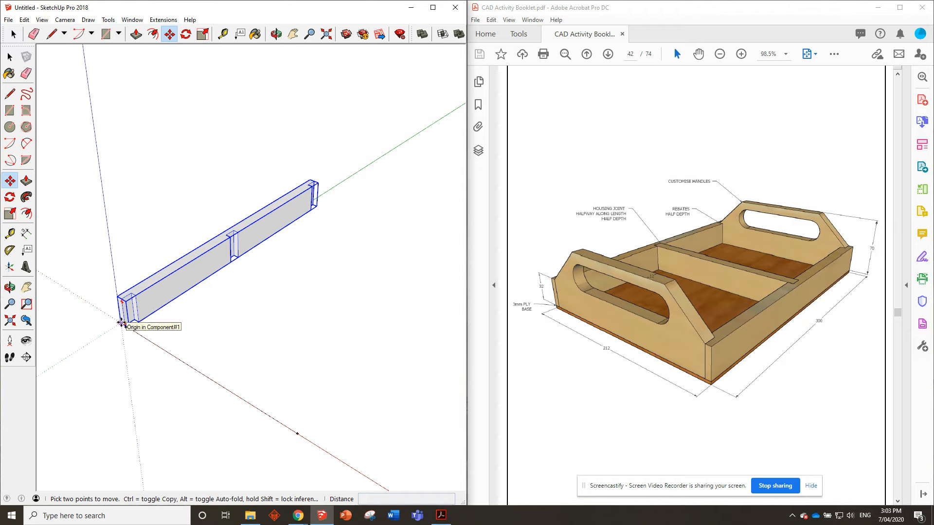
{"action": "scroll", "coordinate": [122, 322], "scroll_direction": "up", "scroll_amount": 2}
{"action": "key", "text": "ctrl"}
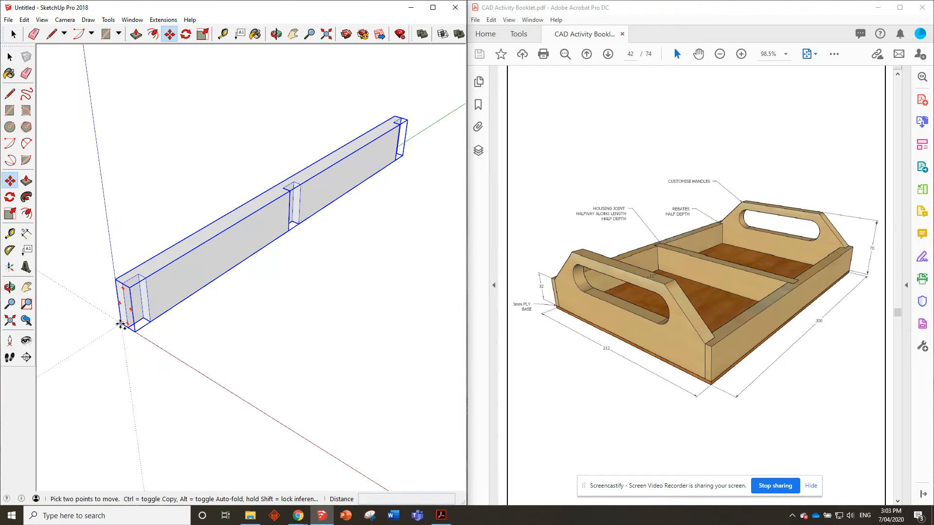
{"action": "left_click", "coordinate": [121, 322]}
{"action": "left_click", "coordinate": [226, 383]}
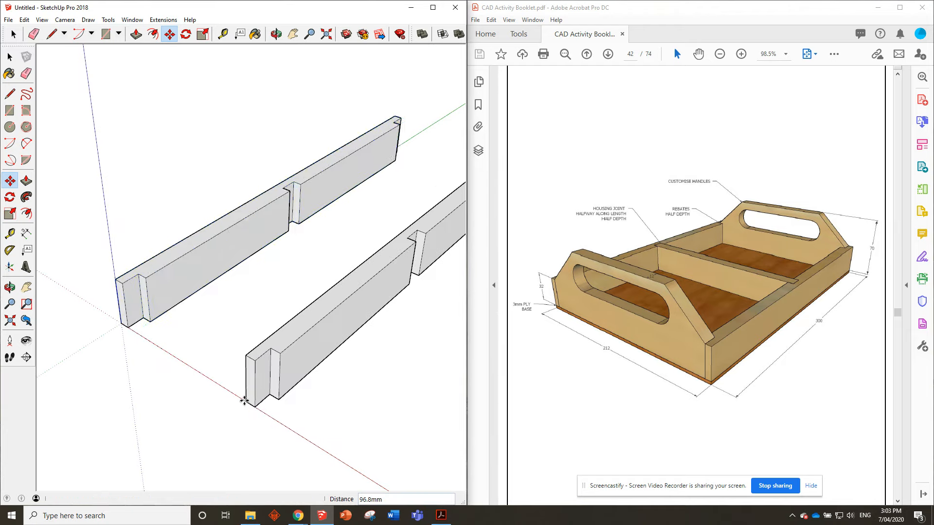
Rotate the copied side board horizontally about its centre so its housing joint faces the original board, entering a 90° angle
{"action": "scroll", "coordinate": [112, 282], "scroll_direction": "down", "scroll_amount": 2}
{"action": "scroll", "coordinate": [193, 398], "scroll_direction": "up", "scroll_amount": 2}
{"action": "key", "text": "space"}
{"action": "left_click", "coordinate": [169, 34]}
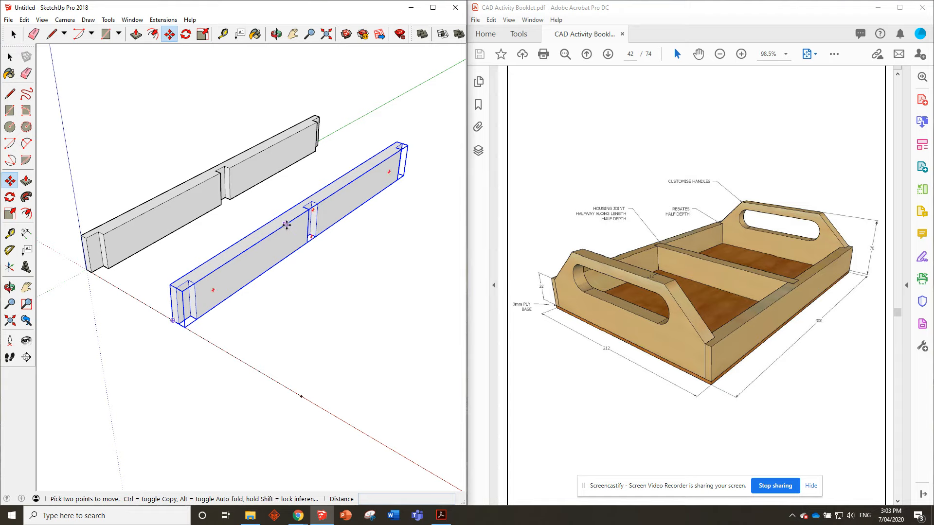
{"action": "left_click", "coordinate": [205, 269]}
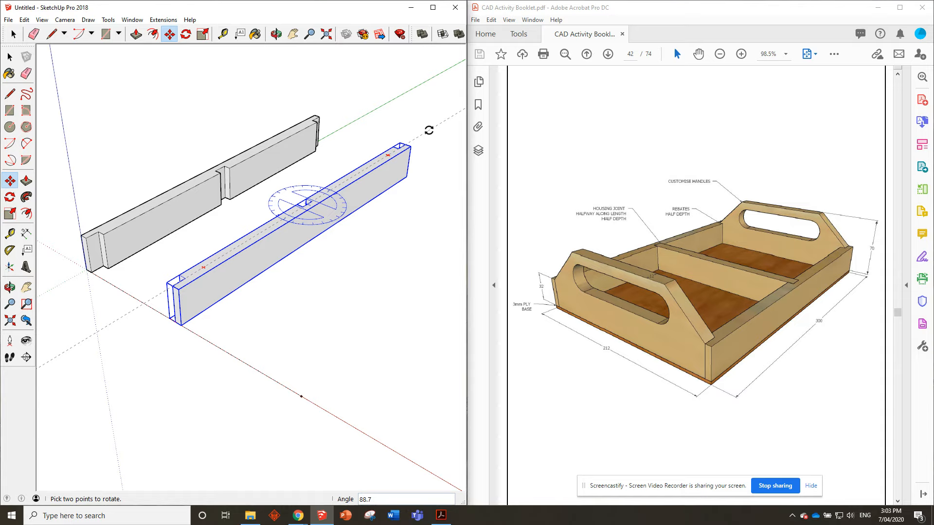
{"action": "type", "text": "90"}
{"action": "key", "text": "Return"}
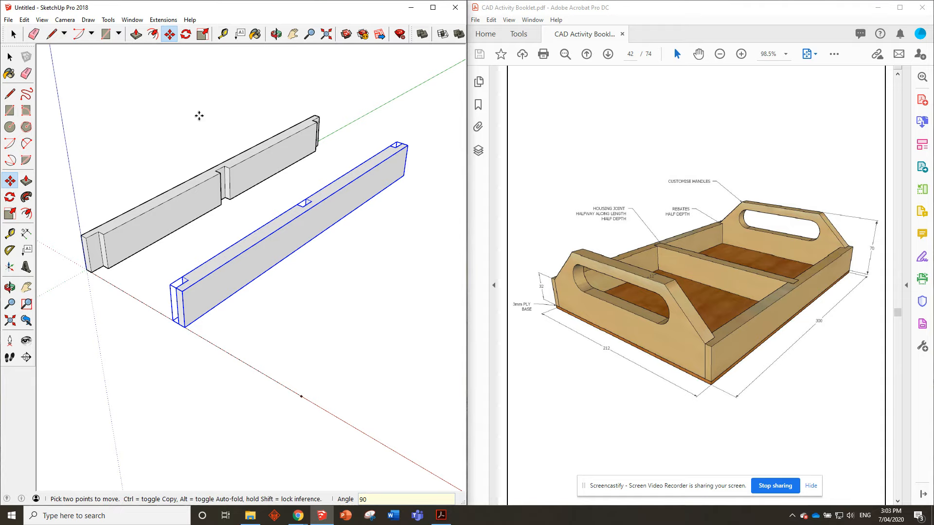
Move the rotated side board along the red axis by its outer bottom corner to the guide point marking the tray's width
{"action": "left_click", "coordinate": [186, 327]}
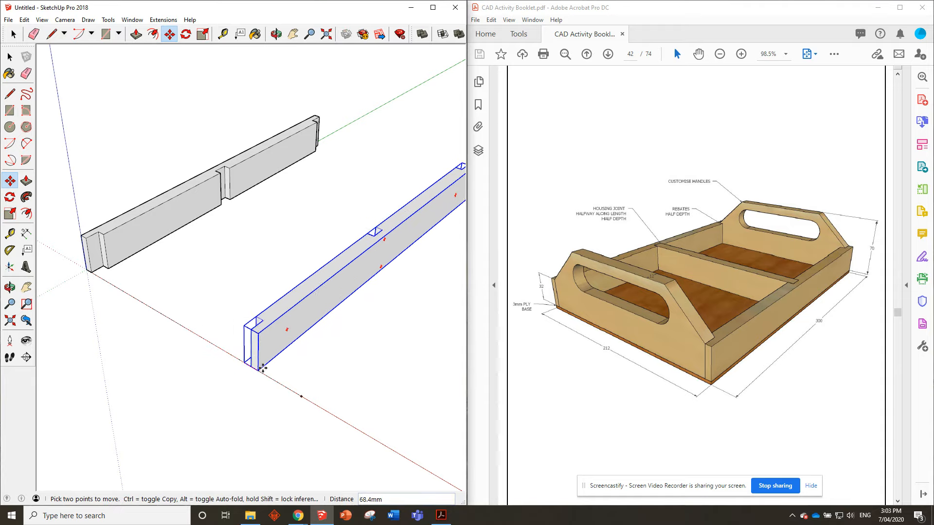
{"action": "left_click", "coordinate": [292, 395]}
{"action": "scroll", "coordinate": [141, 355], "scroll_direction": "down", "scroll_amount": 1}
{"action": "mouse_move", "coordinate": [142, 355]}
{"action": "middle_mouse_down"}
{"action": "mouse_move", "coordinate": [200, 329]}
{"action": "mouse_move", "coordinate": [184, 330]}
{"action": "middle_mouse_up"}
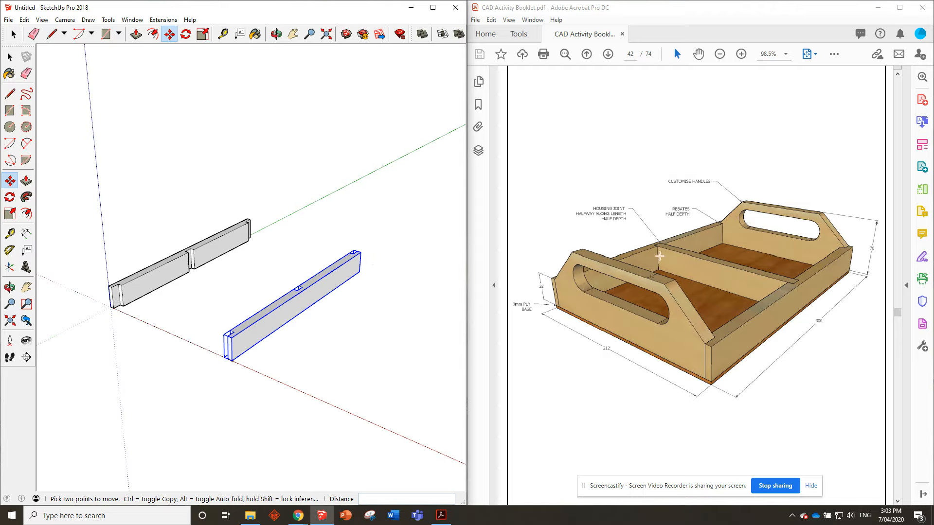
Draw a 200 mm by 12 mm rectangle between the two side boards' housing joints, level with their top faces
{"action": "left_click", "coordinate": [107, 34]}
{"action": "scroll", "coordinate": [260, 273], "scroll_direction": "up", "scroll_amount": 3}
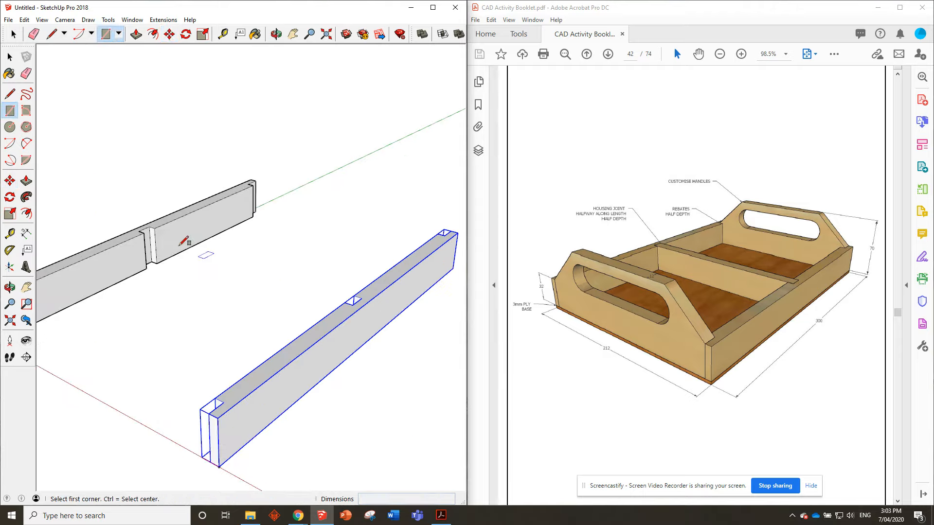
{"action": "left_click", "coordinate": [138, 232]}
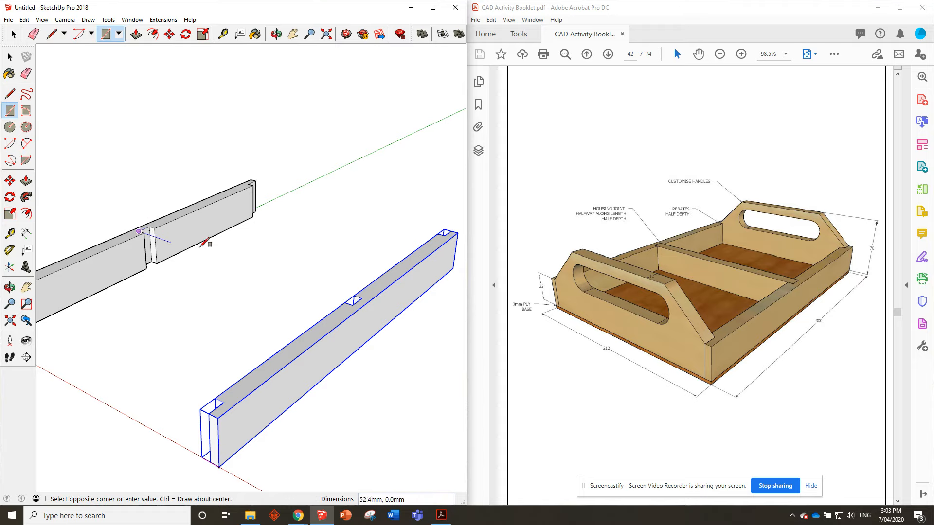
{"action": "left_click", "coordinate": [362, 297]}
Extrude the divider rectangle downward to the bottom edge of the side boards
{"action": "key", "text": "p"}
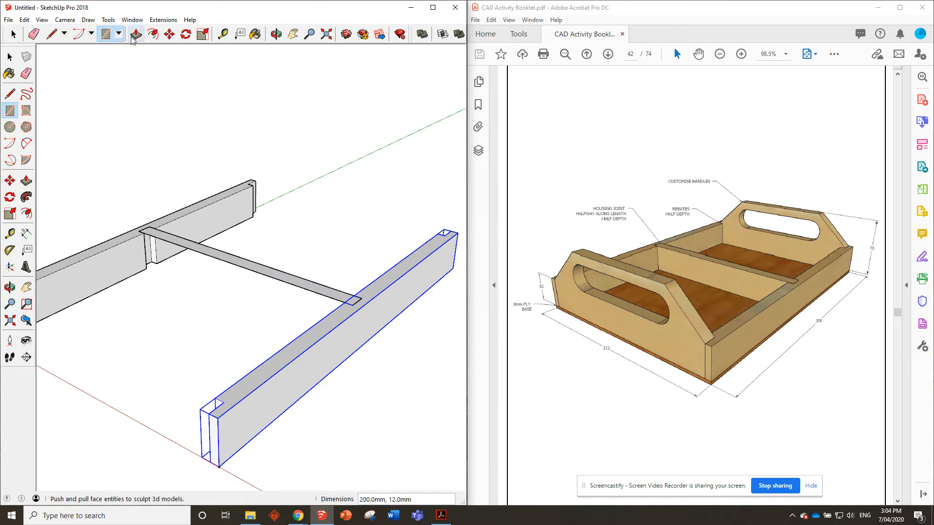
{"action": "left_click", "coordinate": [190, 245]}
{"action": "left_click", "coordinate": [156, 263]}
Turn the whole central divider into a component with the default settings
{"action": "key", "text": "space"}
{"action": "scroll", "coordinate": [231, 175], "scroll_direction": "down", "scroll_amount": 3}
{"action": "triple_click", "coordinate": [208, 242]}
{"action": "right_click", "coordinate": [209, 243]}
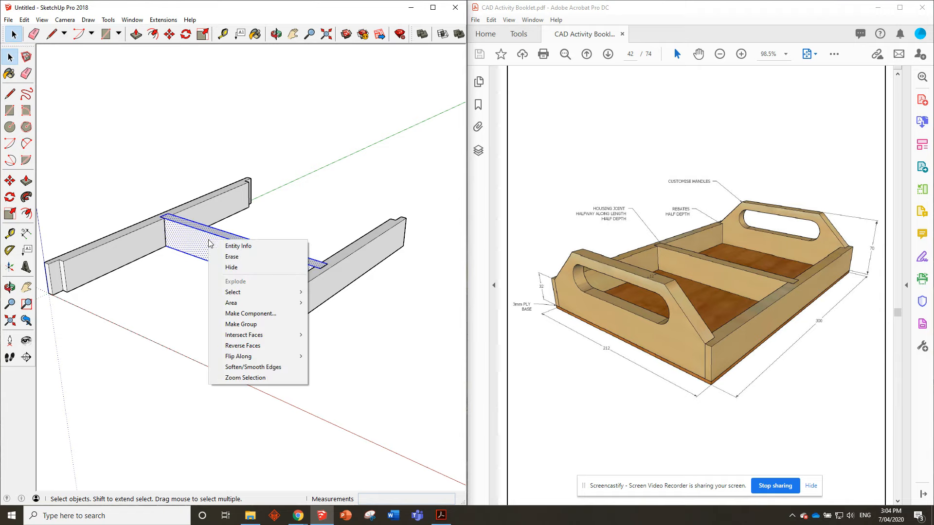
{"action": "left_click", "coordinate": [247, 316]}
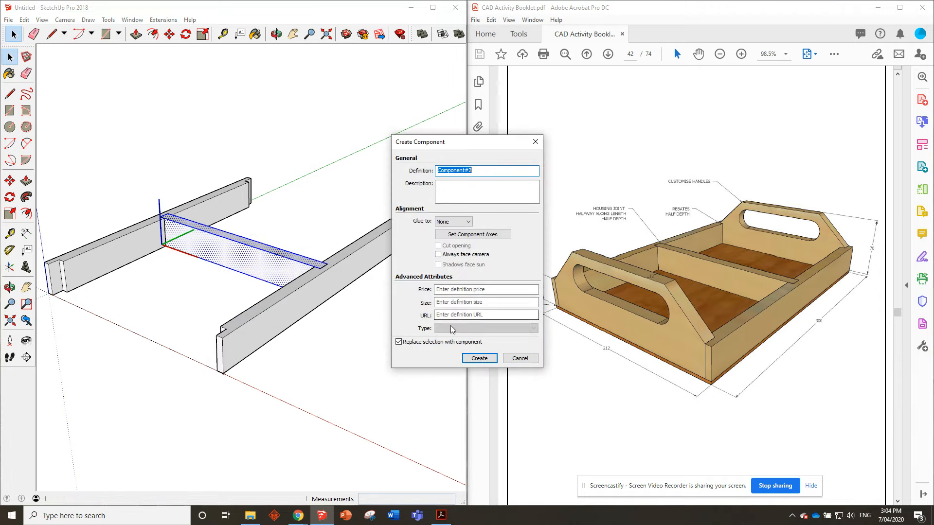
{"action": "left_click", "coordinate": [466, 355]}
Draw a rectangle on the ground plane between the front end rebates of the two side boards
{"action": "scroll", "coordinate": [317, 243], "scroll_direction": "down", "scroll_amount": 1}
{"action": "middle_click_drag", "start_coordinate": [237, 234], "coordinate": [298, 245]}
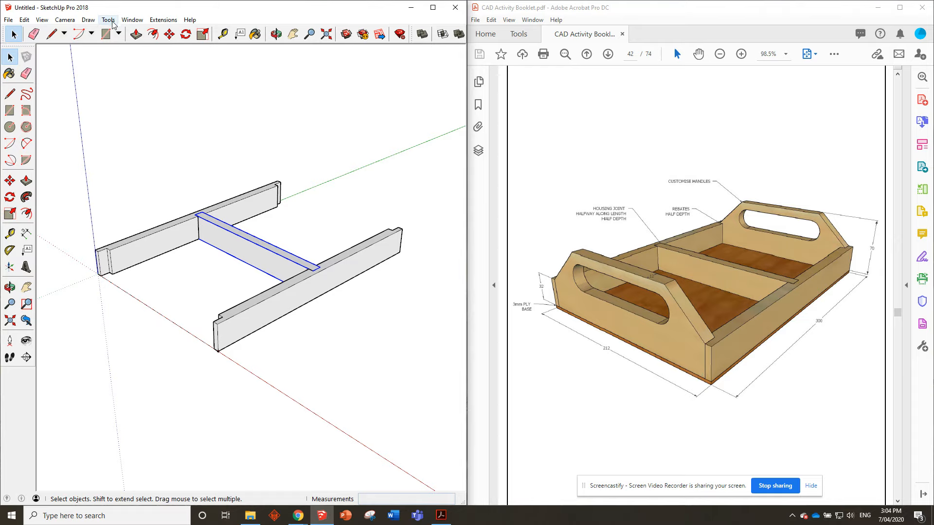
{"action": "left_click", "coordinate": [106, 33]}
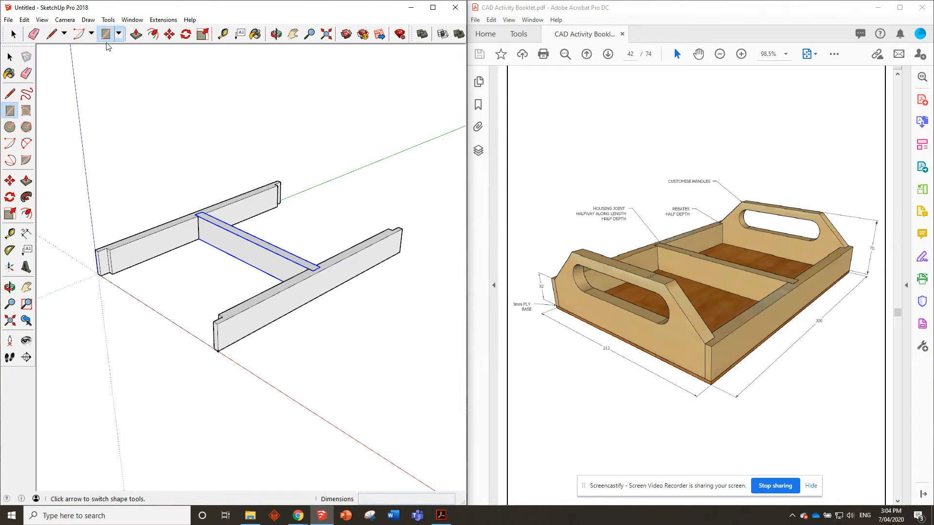
{"action": "left_click", "coordinate": [101, 275]}
{"action": "middle_click_drag", "start_coordinate": [104, 282], "coordinate": [469, 305]}
{"action": "left_click", "coordinate": [377, 302]}
{"action": "middle_click_drag", "start_coordinate": [377, 302], "coordinate": [185, 287]}
Extrude the front rectangle upward 70 mm to form the end board
{"action": "left_click", "coordinate": [136, 34]}
{"action": "left_click", "coordinate": [155, 308]}
{"action": "type", "text": "70"}
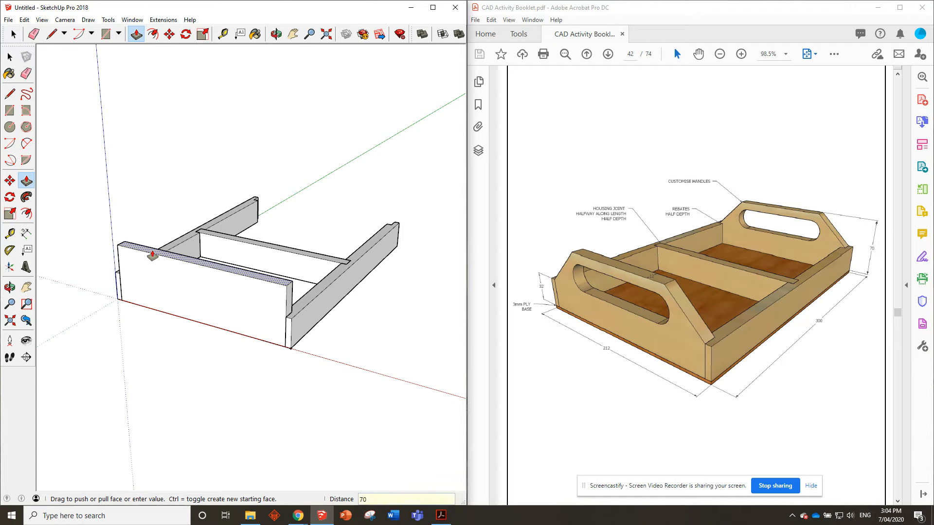
{"action": "key", "text": "Return"}
Turn the whole front end board into a component with the default settings
{"action": "middle_click_drag", "start_coordinate": [153, 257], "coordinate": [108, 294]}
{"action": "scroll", "coordinate": [115, 275], "scroll_direction": "down", "scroll_amount": 1}
{"action": "scroll", "coordinate": [186, 289], "scroll_direction": "up", "scroll_amount": 2}
{"action": "middle_click_drag", "start_coordinate": [186, 289], "coordinate": [224, 258]}
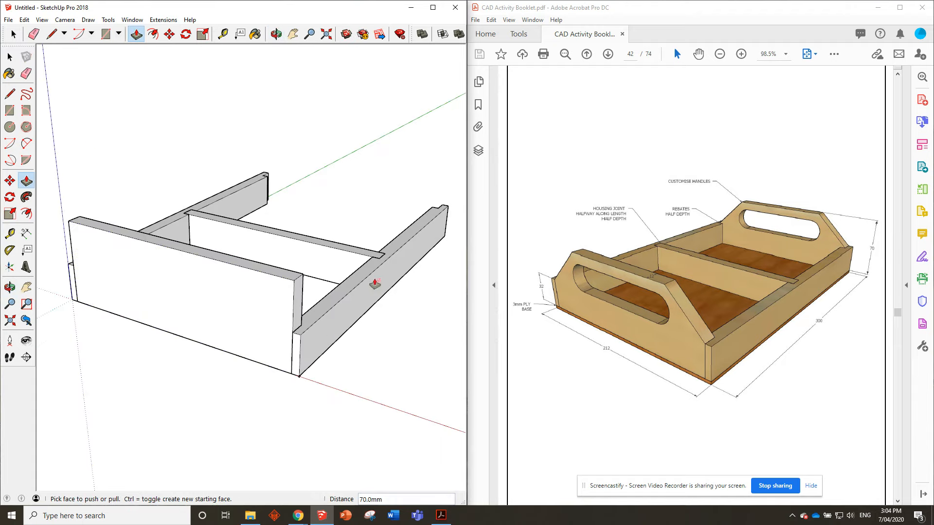
{"action": "key", "text": "space"}
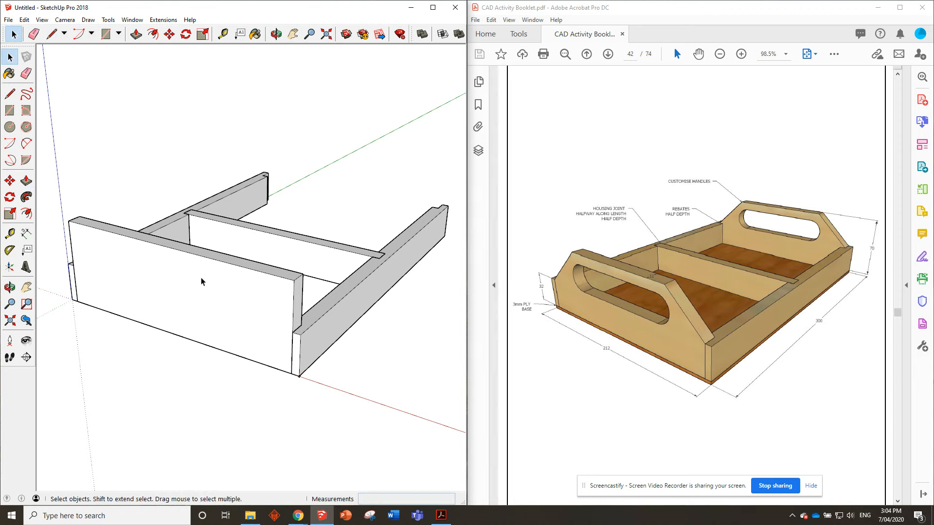
{"action": "left_click", "coordinate": [181, 286]}
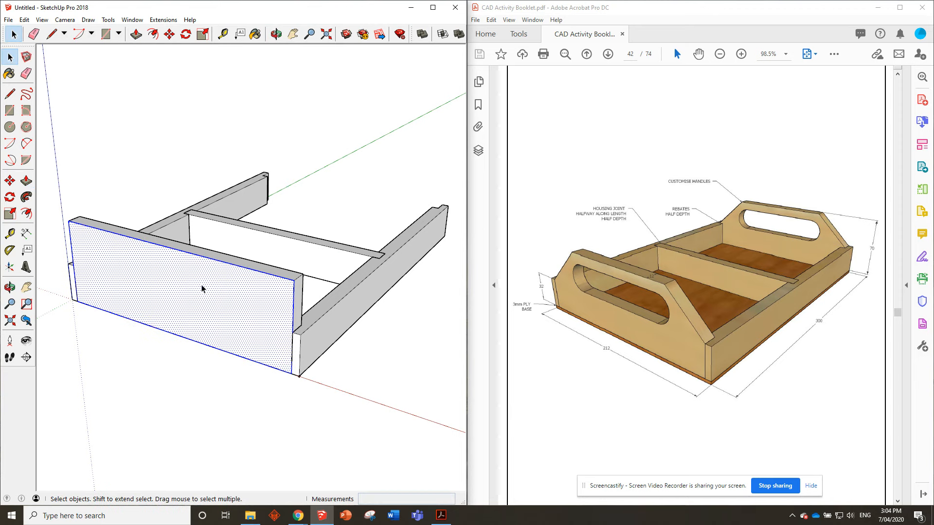
{"action": "triple_click", "coordinate": [200, 288]}
{"action": "right_click", "coordinate": [201, 291]}
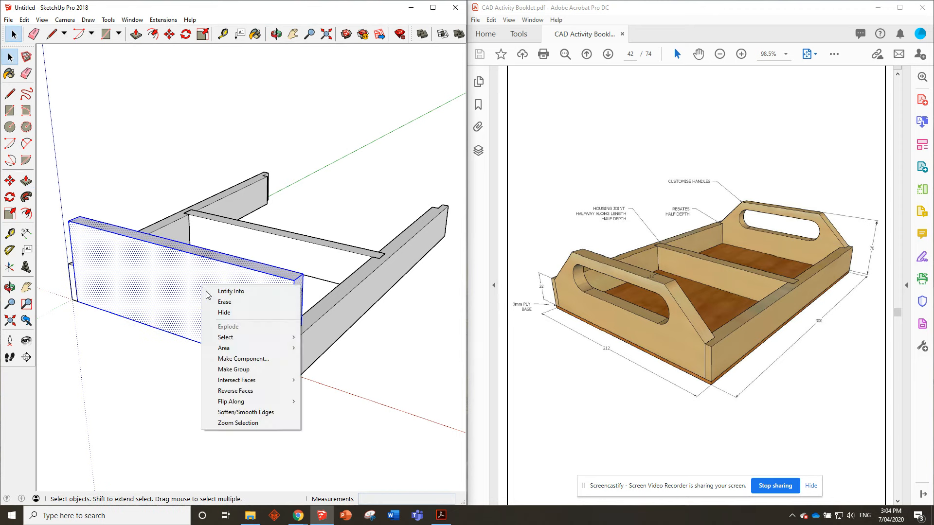
{"action": "left_click", "coordinate": [248, 359]}
{"action": "left_click", "coordinate": [479, 357]}
Open the end board component for editing and place a guide point 100 mm from the corner along its front top edge
{"action": "mouse_move", "coordinate": [144, 263]}
{"action": "middle_mouse_down"}
{"action": "mouse_move", "coordinate": [203, 214]}
{"action": "mouse_move", "coordinate": [183, 192]}
{"action": "mouse_move", "coordinate": [265, 202]}
{"action": "middle_mouse_up"}
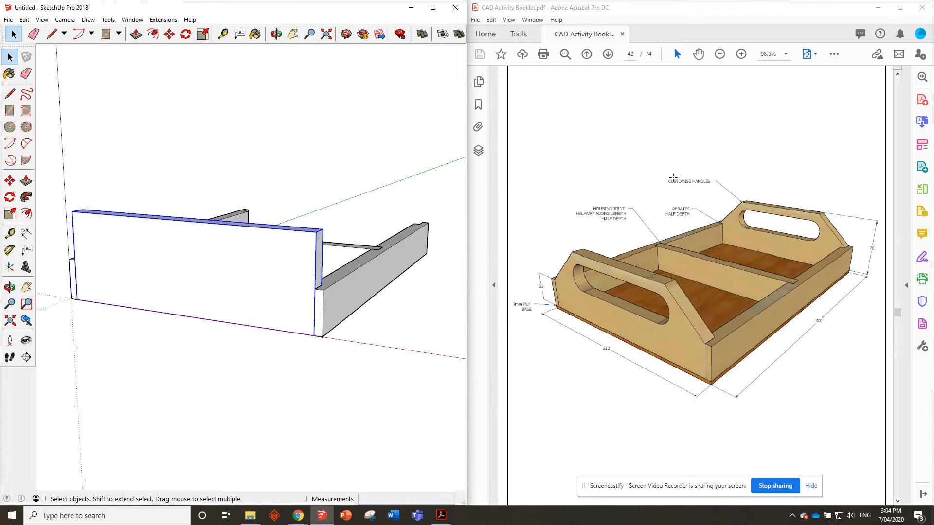
{"action": "middle_click_drag", "start_coordinate": [117, 192], "coordinate": [160, 210]}
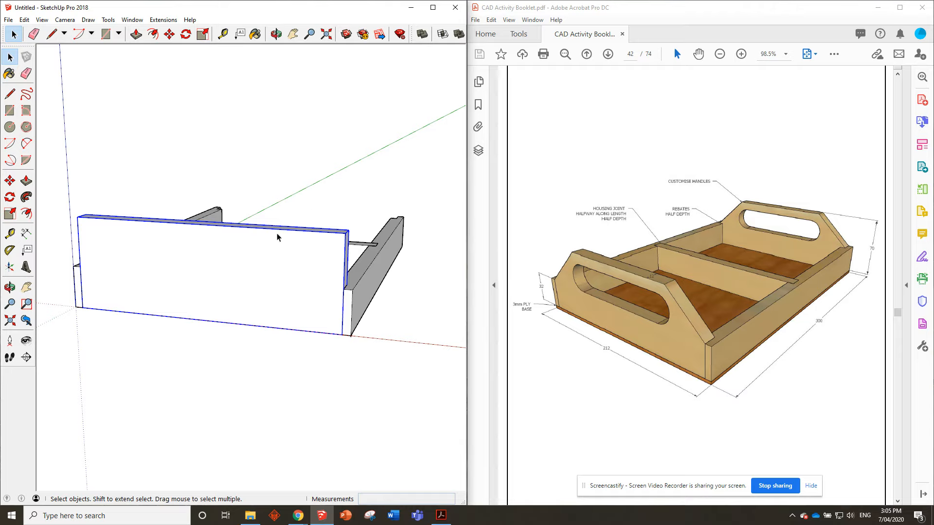
{"action": "middle_click_drag", "start_coordinate": [278, 237], "coordinate": [112, 243]}
{"action": "scroll", "coordinate": [52, 243], "scroll_direction": "up", "scroll_amount": 2}
{"action": "middle_click_drag", "start_coordinate": [210, 248], "coordinate": [210, 194]}
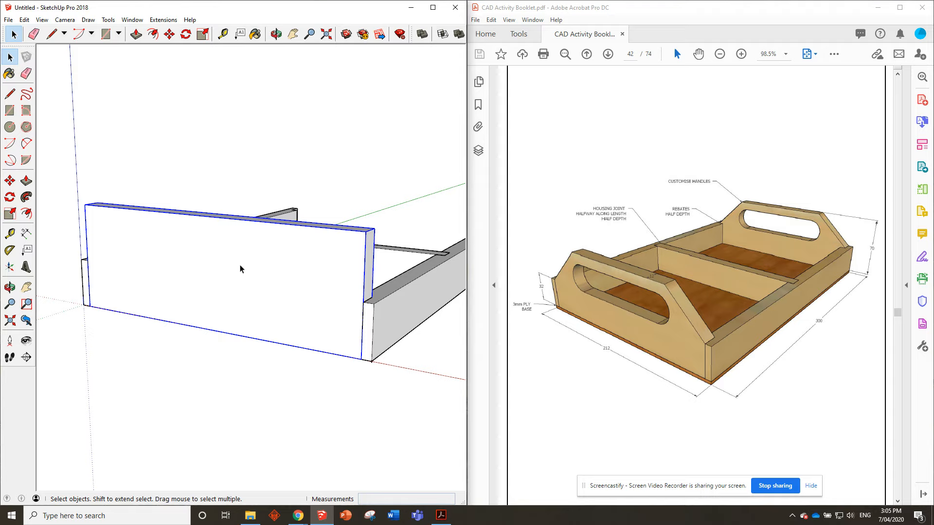
{"action": "double_click", "coordinate": [254, 257]}
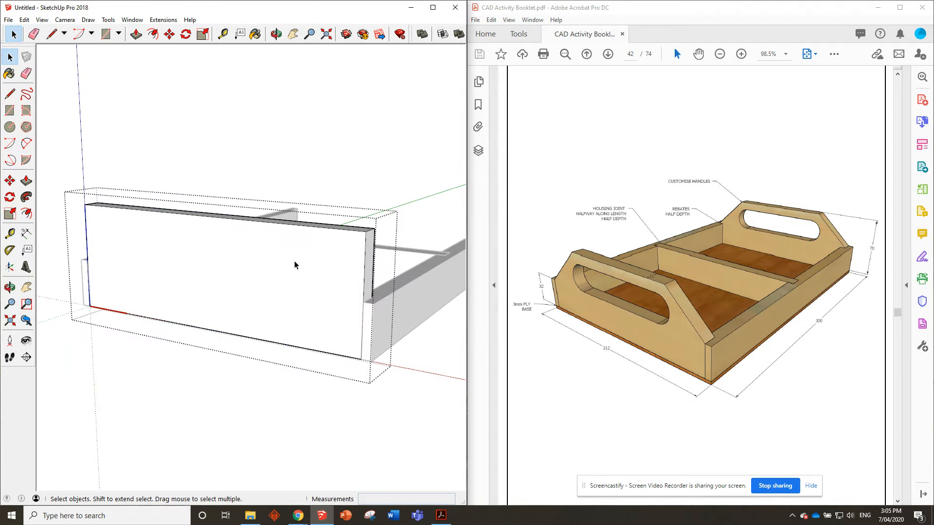
{"action": "key", "text": "t"}
{"action": "left_click", "coordinate": [366, 231]}
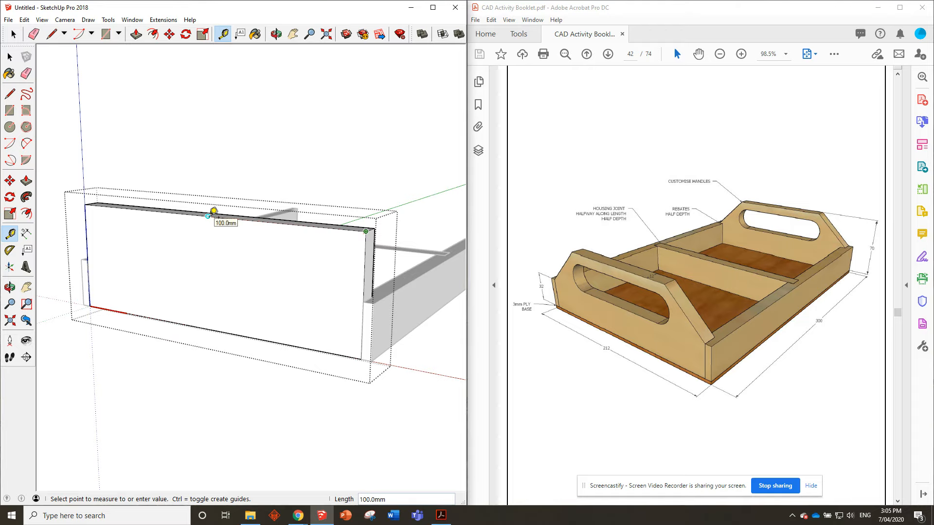
{"action": "key", "text": "Return"}
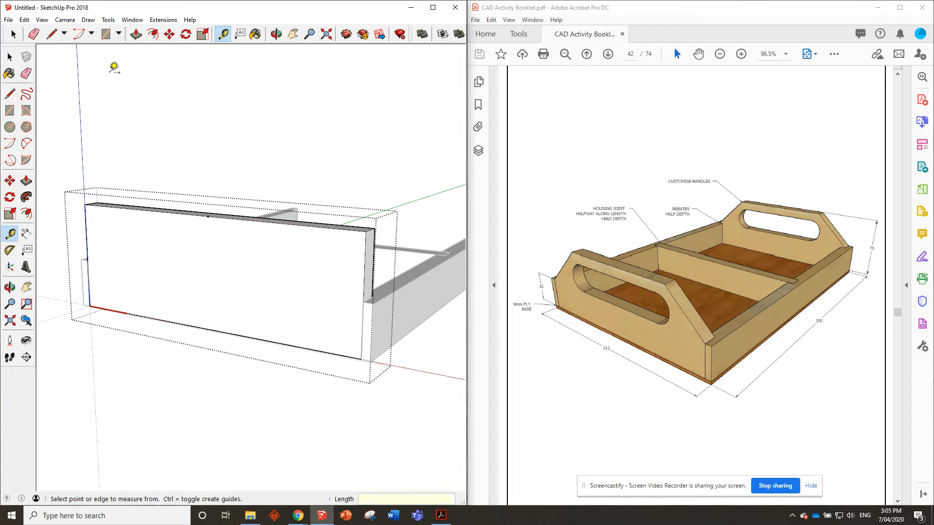
Draw an arc from the end board's left edge at side-board height to the top guide point, with a 10 mm bulge
{"action": "left_click", "coordinate": [26, 143]}
{"action": "left_click", "coordinate": [88, 260]}
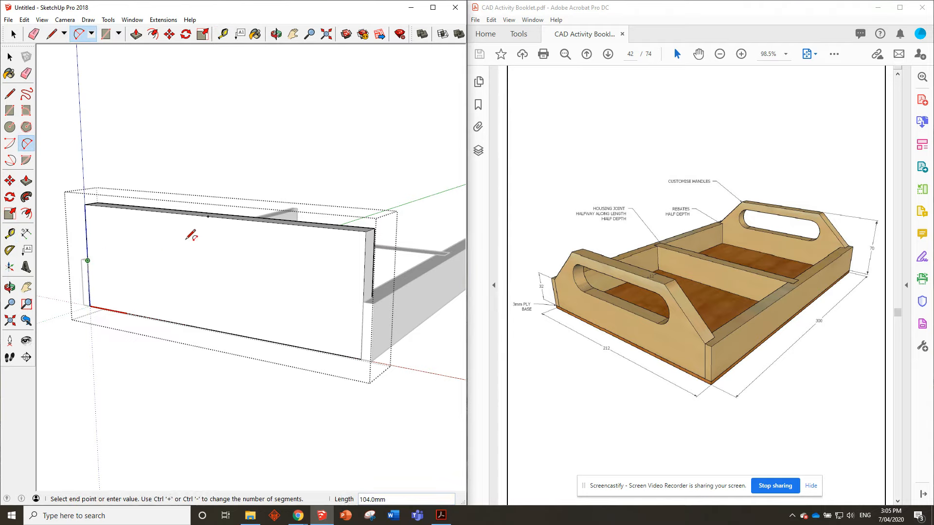
{"action": "left_click", "coordinate": [208, 217]}
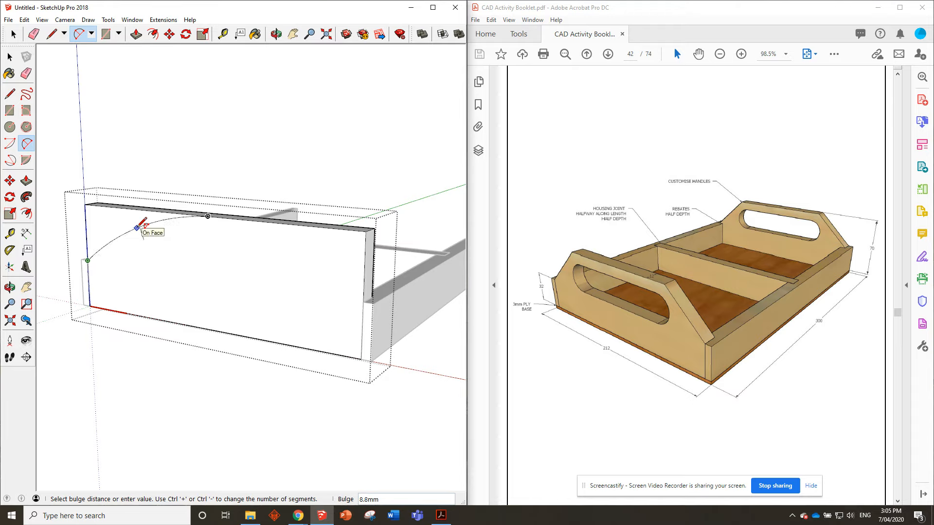
{"action": "type", "text": "10"}
{"action": "key", "text": "Return"}
Draw a matching arc from the top guide point to the right edge at side-board height, with a 10 mm bulge
{"action": "left_click", "coordinate": [208, 217]}
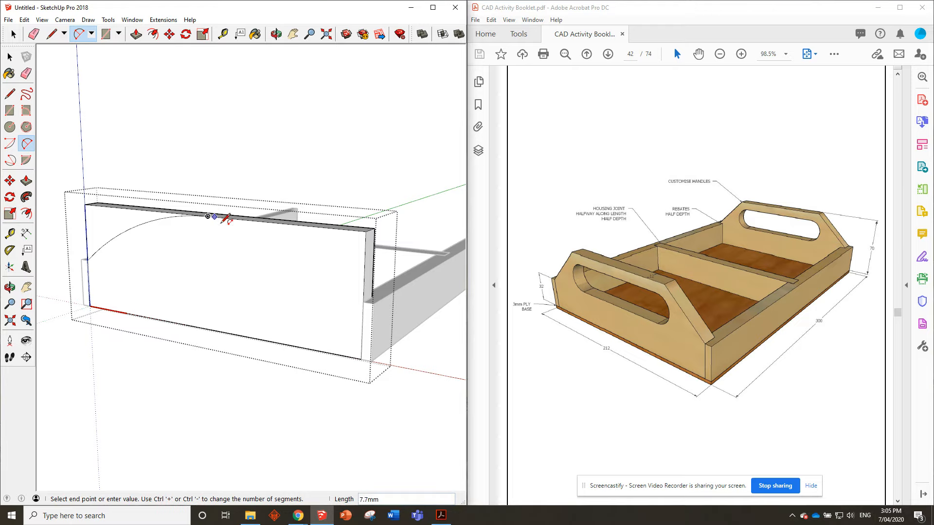
{"action": "left_click", "coordinate": [363, 302]}
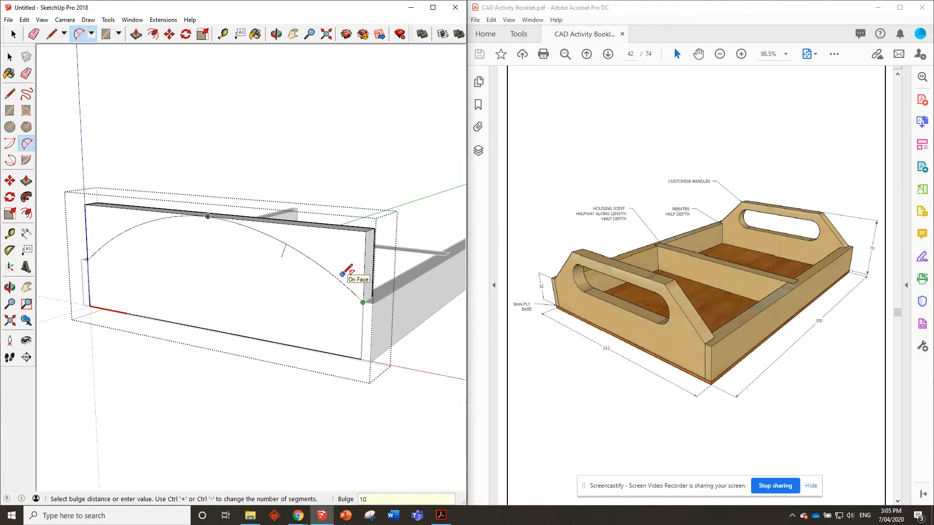
{"action": "key", "text": "Return"}
{"action": "scroll", "coordinate": [276, 227], "scroll_direction": "down", "scroll_amount": 2}
{"action": "middle_click_drag", "start_coordinate": [277, 226], "coordinate": [211, 252]}
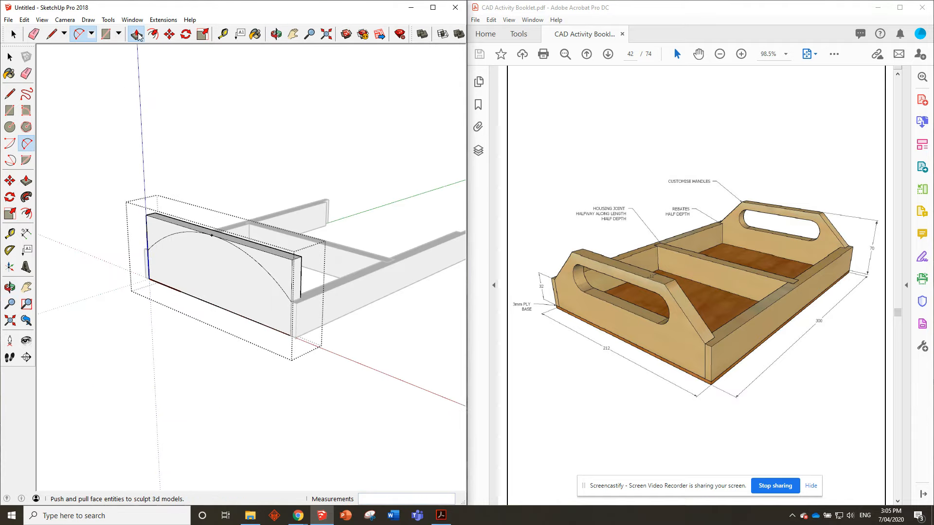
Push the two corner faces above the arcs through the end board's thickness to leave a curved top
{"action": "left_click", "coordinate": [136, 35]}
{"action": "left_click", "coordinate": [160, 234]}
{"action": "left_click", "coordinate": [185, 226]}
{"action": "left_click", "coordinate": [282, 268]}
{"action": "left_click", "coordinate": [292, 268]}
{"action": "left_click", "coordinate": [10, 58]}
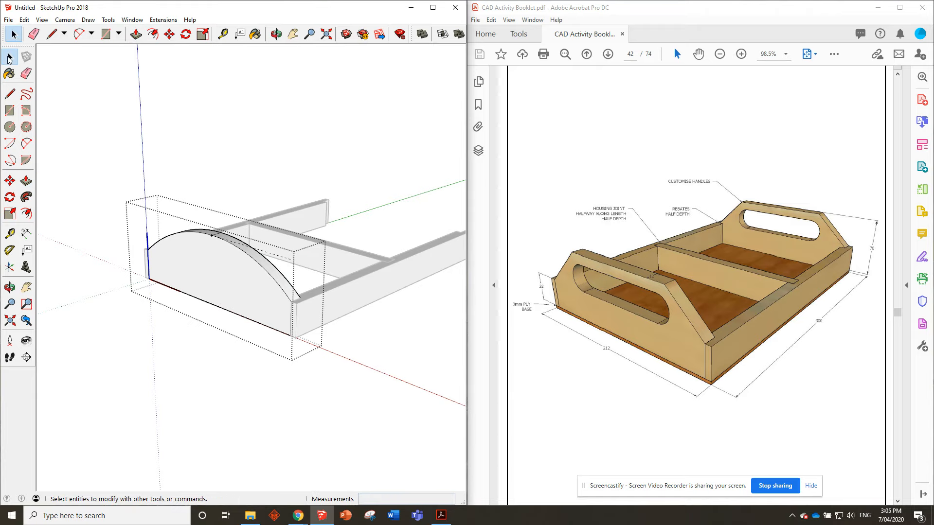
Place a guide point 12 mm straight down from the top centre guide point on the end board's front face
{"action": "key", "text": "o"}
{"action": "left_click_drag", "start_coordinate": [197, 146], "coordinate": [281, 209]}
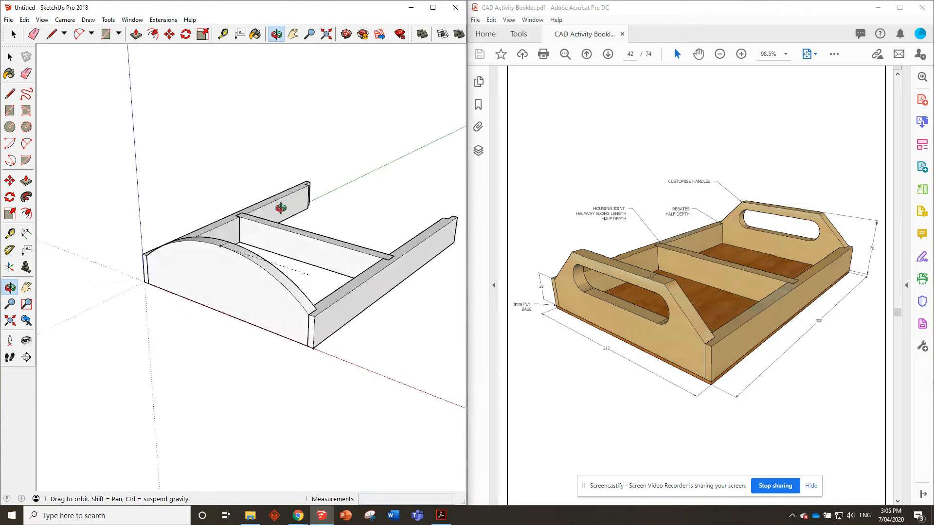
{"action": "scroll", "coordinate": [252, 249], "scroll_direction": "down", "scroll_amount": 2}
{"action": "middle_click_drag", "start_coordinate": [251, 248], "coordinate": [222, 200]}
{"action": "scroll", "coordinate": [245, 263], "scroll_direction": "up", "scroll_amount": 3}
{"action": "key", "text": "space"}
{"action": "middle_click_drag", "start_coordinate": [211, 250], "coordinate": [228, 200]}
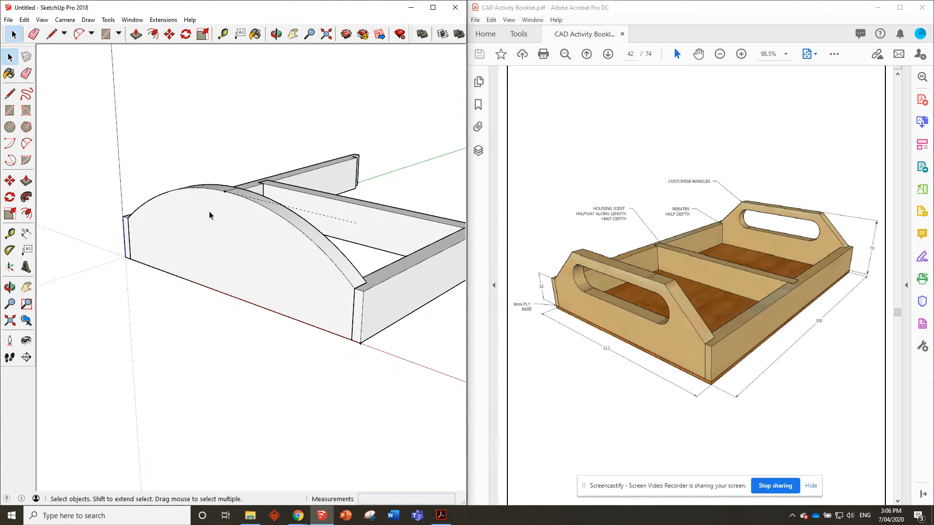
{"action": "left_click", "coordinate": [222, 33]}
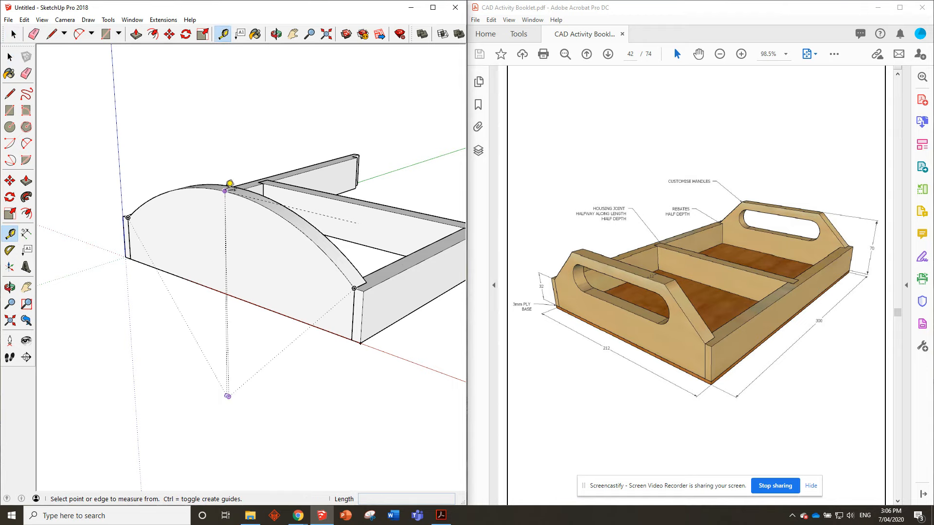
{"action": "left_click", "coordinate": [224, 191]}
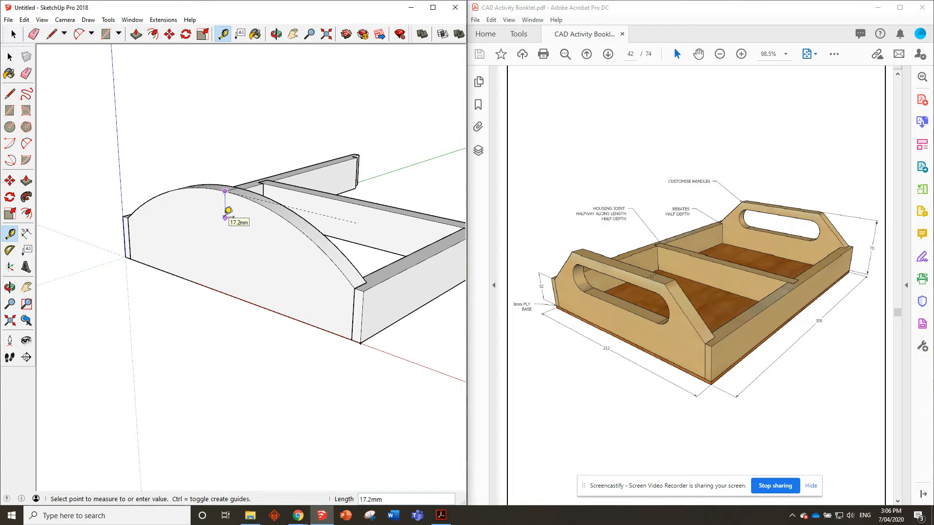
{"action": "type", "text": "12"}
{"action": "key", "text": "Return"}
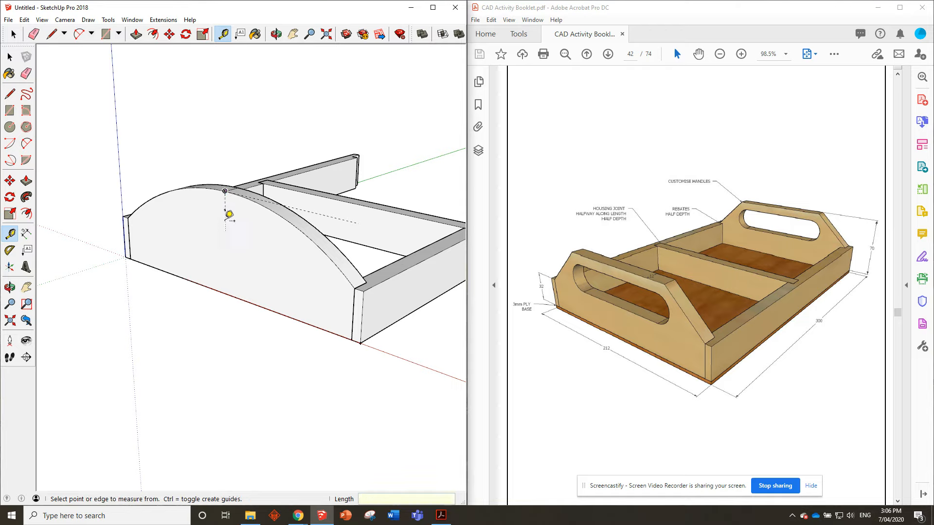
Mark the handle slot with guide points 40 mm either side of the lower centre point and 20 mm below the right-hand one
{"action": "left_click", "coordinate": [225, 210]}
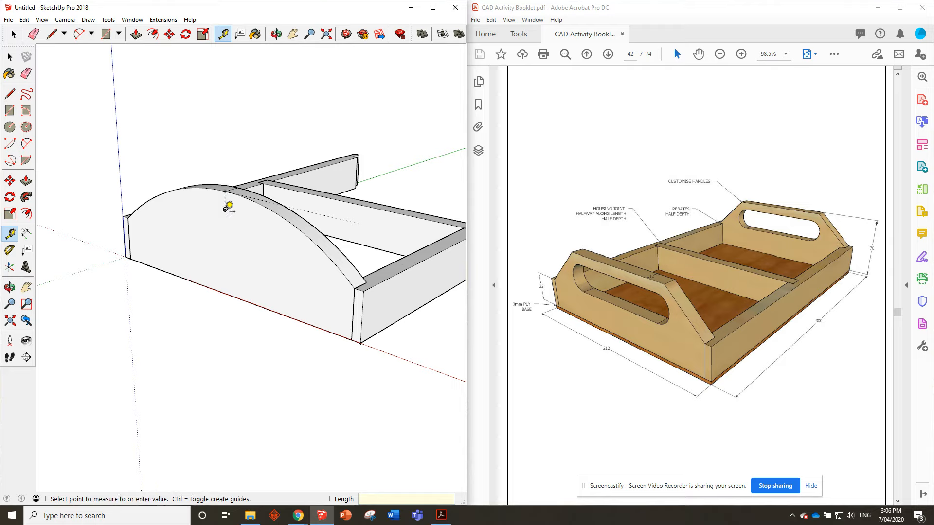
{"action": "left_click", "coordinate": [183, 199]}
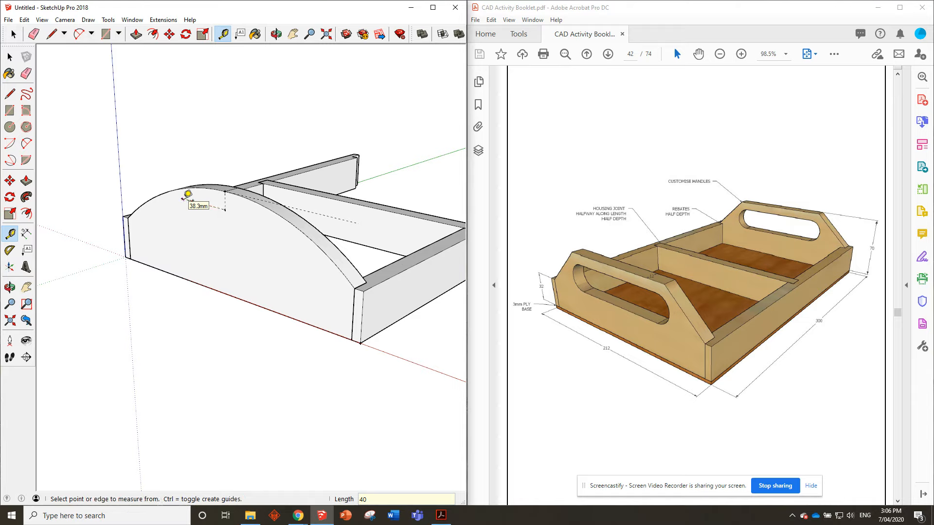
{"action": "left_click", "coordinate": [225, 210]}
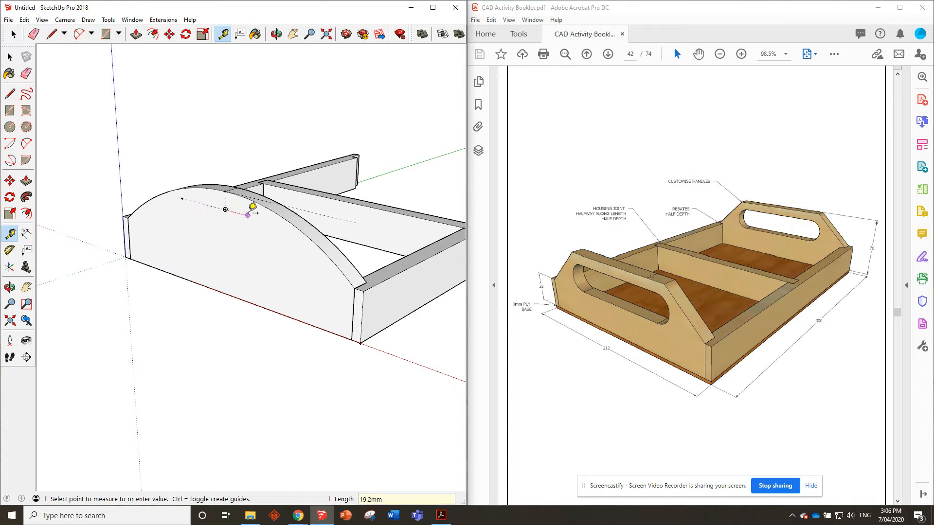
{"action": "left_click", "coordinate": [251, 206]}
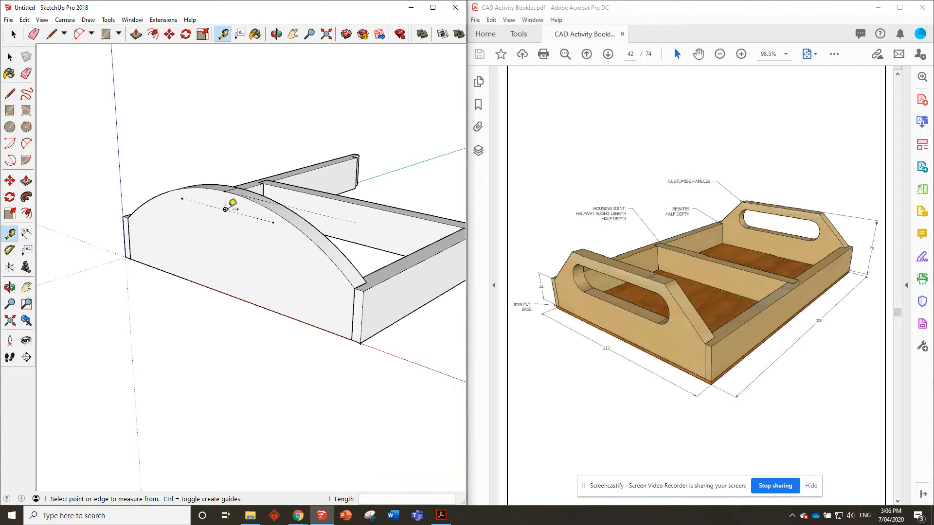
{"action": "left_click", "coordinate": [273, 223]}
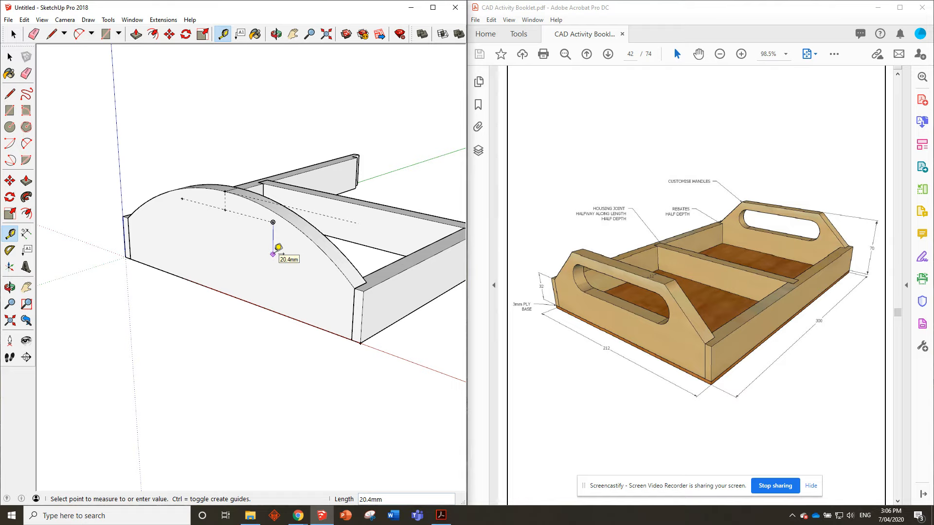
{"action": "left_click", "coordinate": [273, 254]}
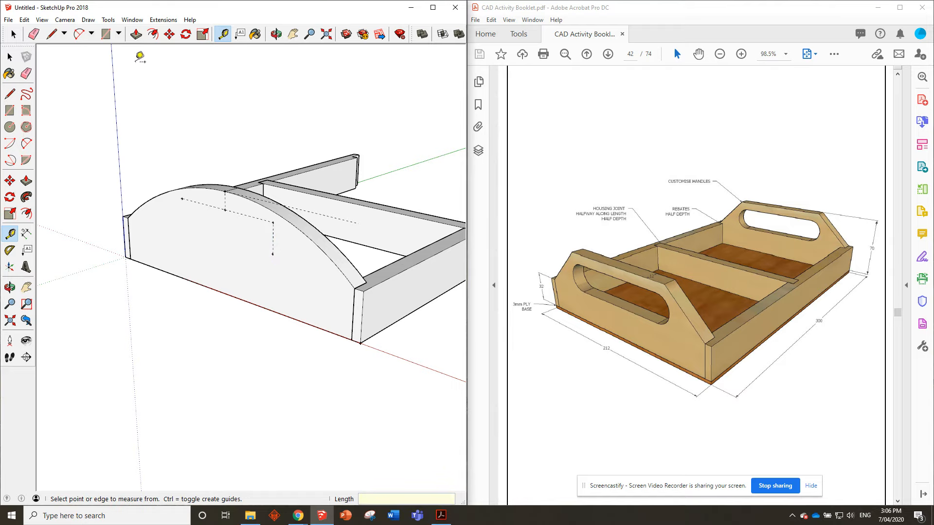
{"action": "left_click", "coordinate": [105, 35]}
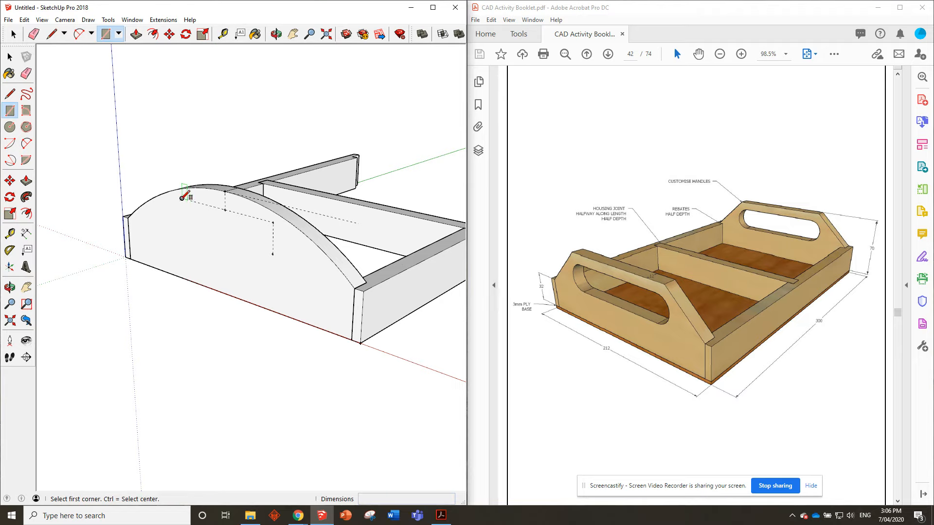
{"action": "left_click", "coordinate": [181, 198]}
{"action": "left_click", "coordinate": [273, 254]}
{"action": "middle_click_drag", "start_coordinate": [290, 226], "coordinate": [275, 206]}
{"action": "left_click", "coordinate": [13, 33]}
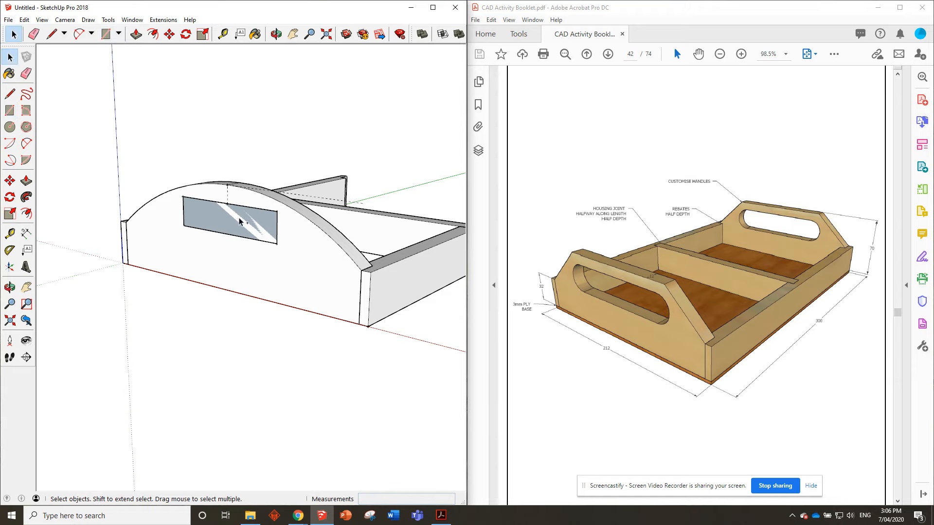
{"action": "key", "text": "ctrl+x"}
Open the end board component for editing and draw the handle rectangle between the outer guide points on its front face
{"action": "double_click", "coordinate": [243, 237]}
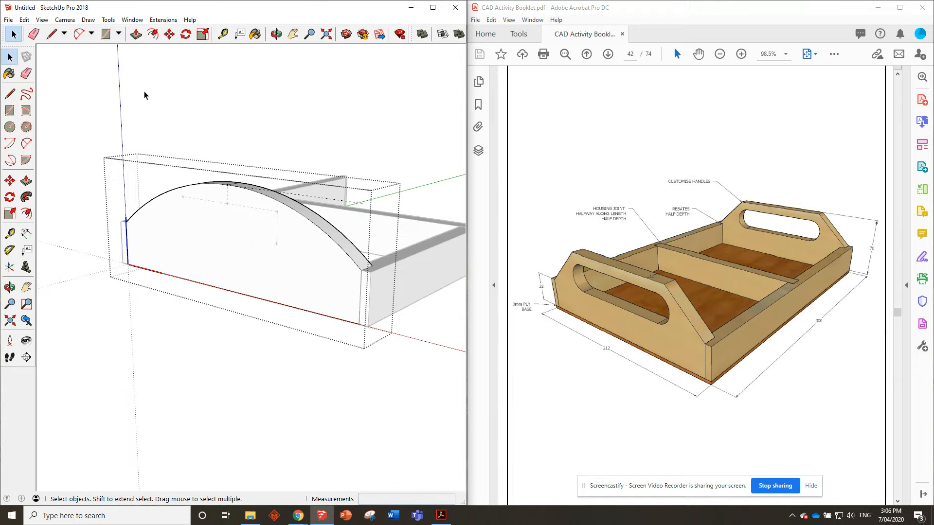
{"action": "left_click", "coordinate": [105, 33]}
{"action": "left_click", "coordinate": [183, 197]}
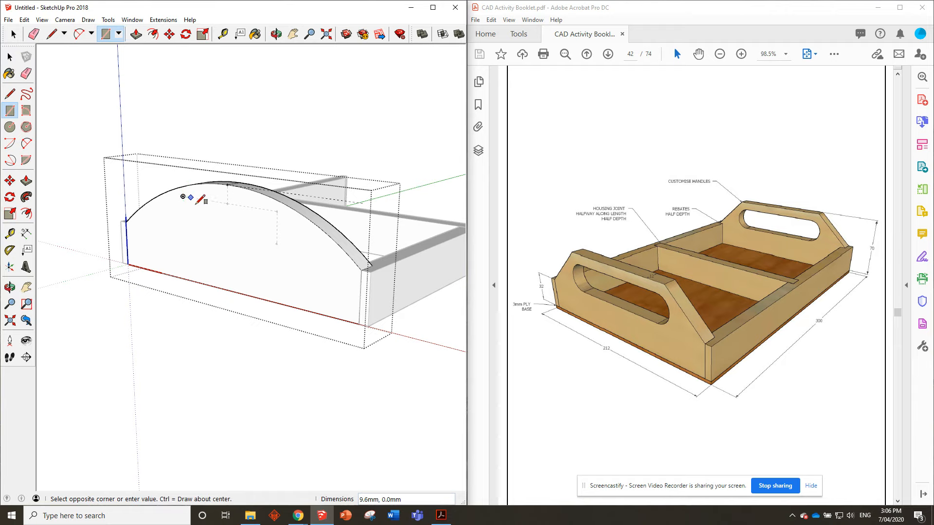
{"action": "left_click", "coordinate": [277, 244]}
Draw outward 180-degree arcs of 10 mm radius centred on both short sides of the handle rectangle
{"action": "scroll", "coordinate": [227, 191], "scroll_direction": "up", "scroll_amount": 2}
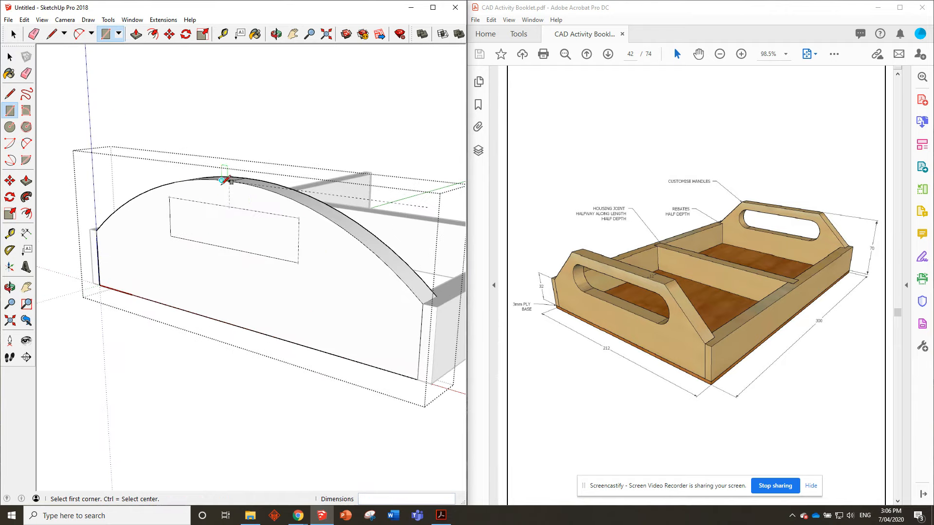
{"action": "left_click", "coordinate": [10, 143]}
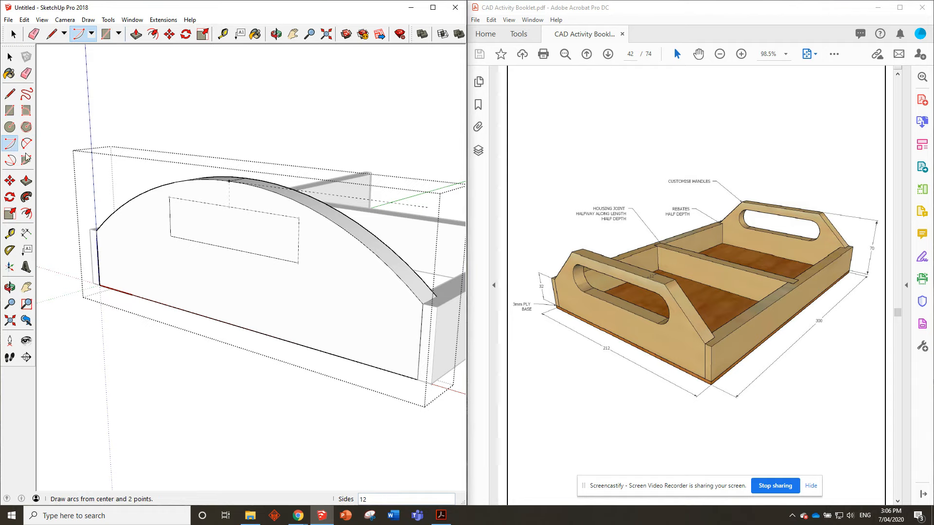
{"action": "left_click", "coordinate": [170, 217]}
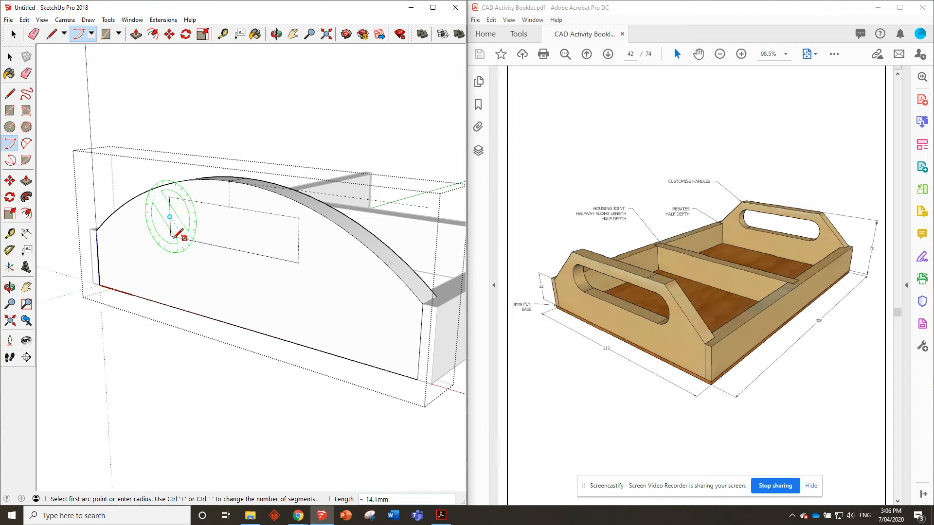
{"action": "left_click", "coordinate": [170, 235]}
{"action": "left_click", "coordinate": [169, 198]}
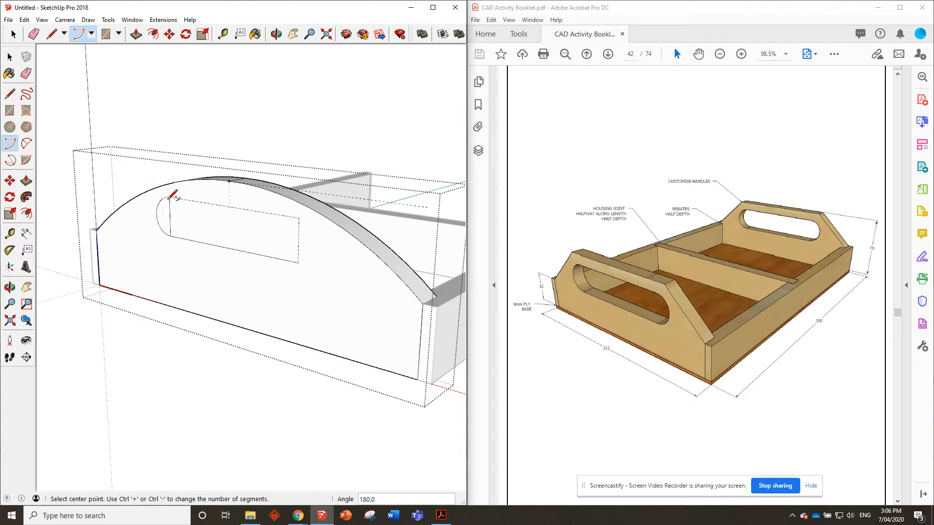
{"action": "left_click", "coordinate": [299, 241]}
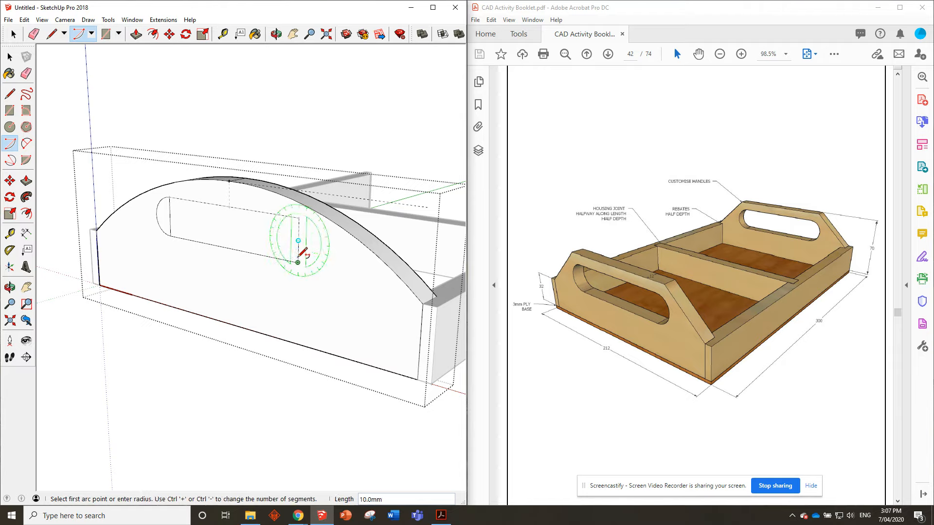
{"action": "left_click", "coordinate": [298, 263]}
{"action": "left_click", "coordinate": [303, 217]}
Erase the two short straight edges inside the handle outline to leave a single rounded slot
{"action": "left_click", "coordinate": [33, 33]}
{"action": "left_click", "coordinate": [170, 213]}
{"action": "left_click", "coordinate": [299, 234]}
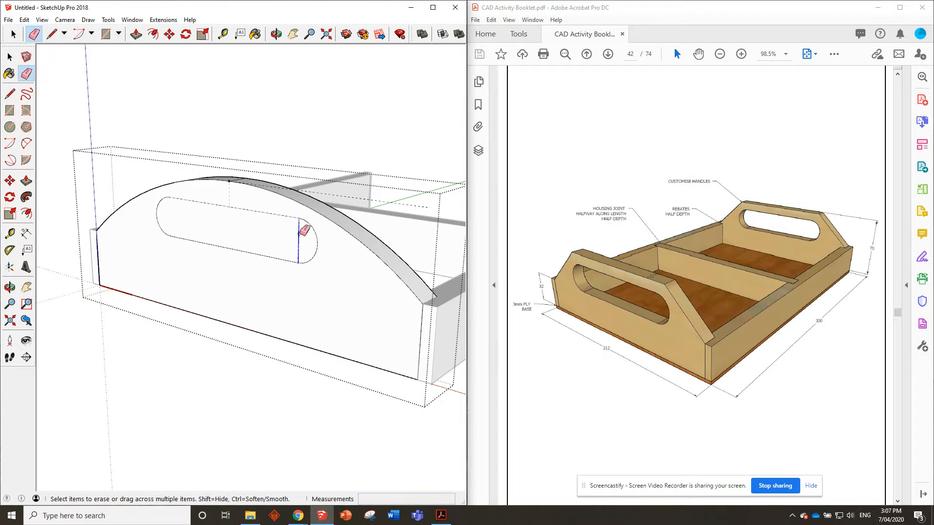
Push the slot face 12 mm through the end board to cut the handle opening, and close the component
{"action": "left_click", "coordinate": [136, 33]}
{"action": "left_click_drag", "start_coordinate": [232, 232], "coordinate": [246, 231]}
{"action": "type", "text": "12"}
{"action": "key", "text": "Return"}
{"action": "scroll", "coordinate": [163, 210], "scroll_direction": "down", "scroll_amount": 4}
{"action": "middle_click_drag", "start_coordinate": [162, 210], "coordinate": [128, 254]}
{"action": "left_click", "coordinate": [10, 57]}
{"action": "left_click", "coordinate": [136, 91]}
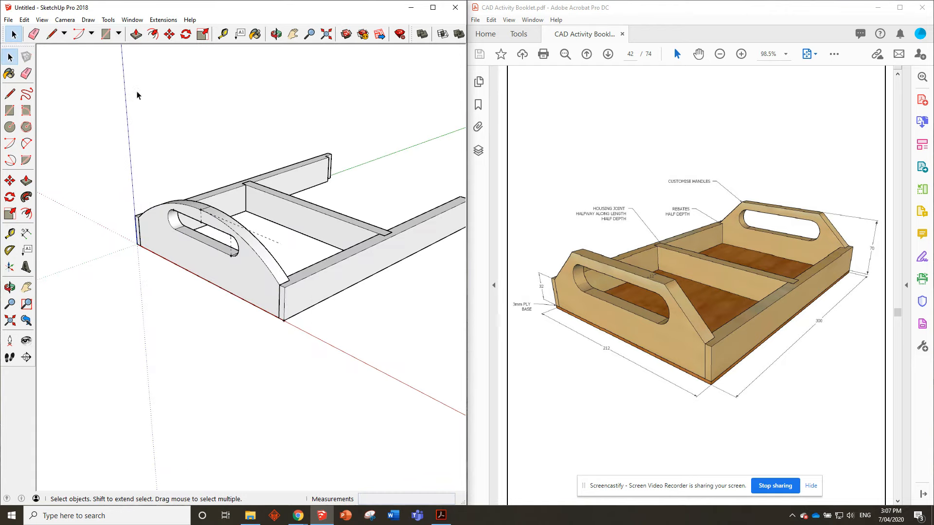
{"action": "scroll", "coordinate": [86, 169], "scroll_direction": "down", "scroll_amount": 2}
{"action": "mouse_move", "coordinate": [223, 206]}
{"action": "middle_mouse_down"}
{"action": "mouse_move", "coordinate": [243, 199]}
{"action": "mouse_move", "coordinate": [250, 125]}
{"action": "mouse_move", "coordinate": [238, 165]}
{"action": "mouse_move", "coordinate": [305, 104]}
{"action": "mouse_move", "coordinate": [190, 224]}
{"action": "middle_mouse_up"}
{"action": "scroll", "coordinate": [243, 199], "scroll_direction": "up", "scroll_amount": 2}
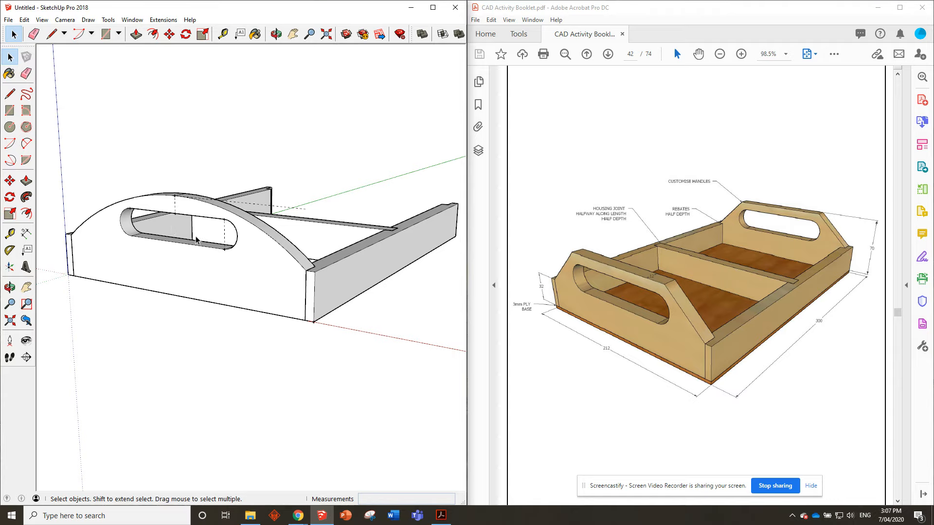
{"action": "mouse_move", "coordinate": [221, 229]}
{"action": "middle_mouse_down"}
{"action": "mouse_move", "coordinate": [208, 208]}
{"action": "mouse_move", "coordinate": [112, 194]}
{"action": "middle_mouse_up"}
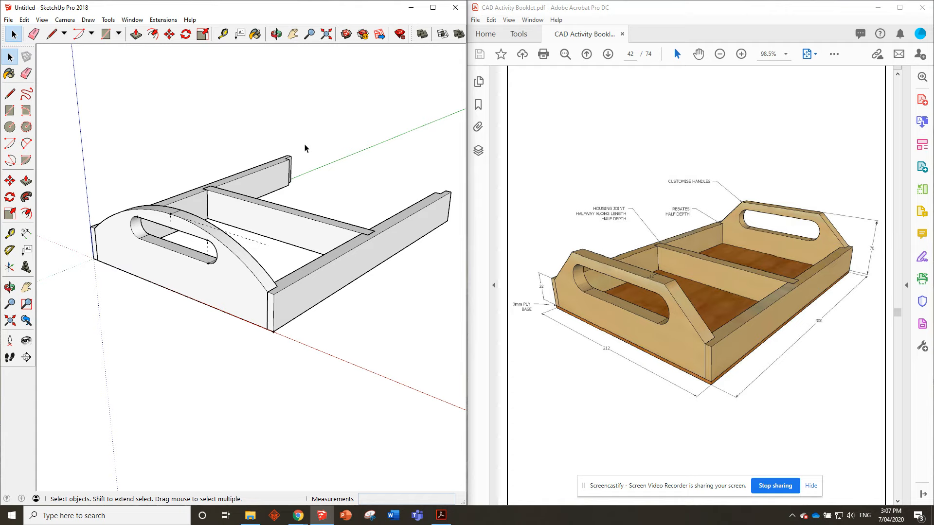
{"action": "scroll", "coordinate": [203, 151], "scroll_direction": "up", "scroll_amount": 1}
{"action": "scroll", "coordinate": [202, 148], "scroll_direction": "down", "scroll_amount": 2}
{"action": "scroll", "coordinate": [331, 117], "scroll_direction": "up", "scroll_amount": 1}
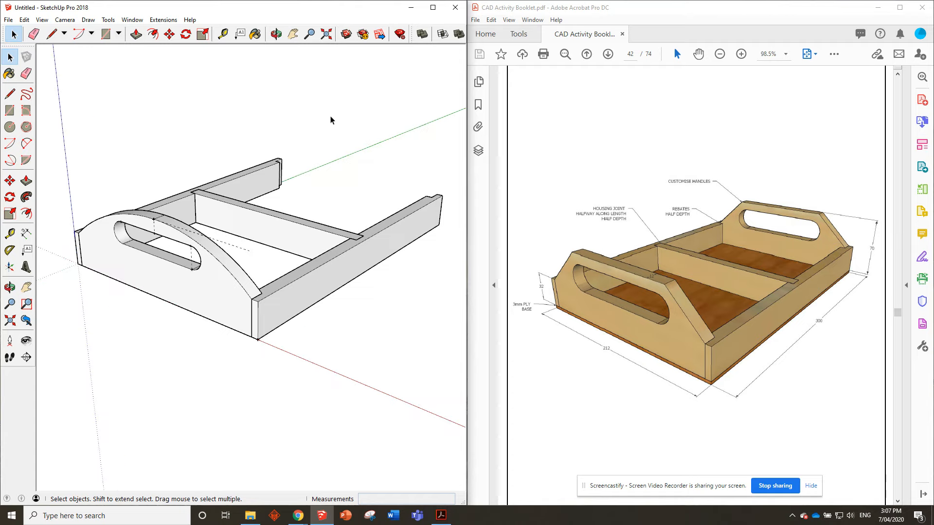
Copy the finished end board along the tray's length and fit it into the side boards' rebates at the opposite end
{"action": "left_click", "coordinate": [98, 250]}
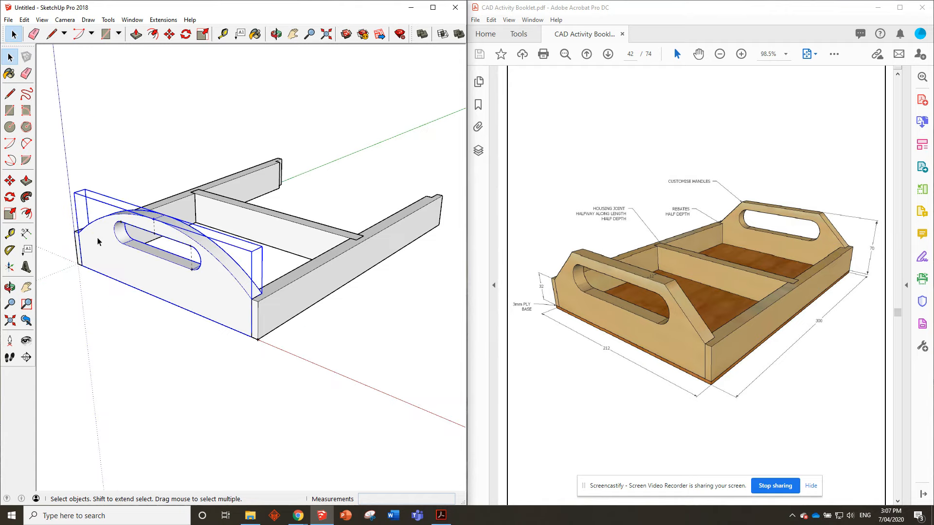
{"action": "left_click", "coordinate": [169, 33]}
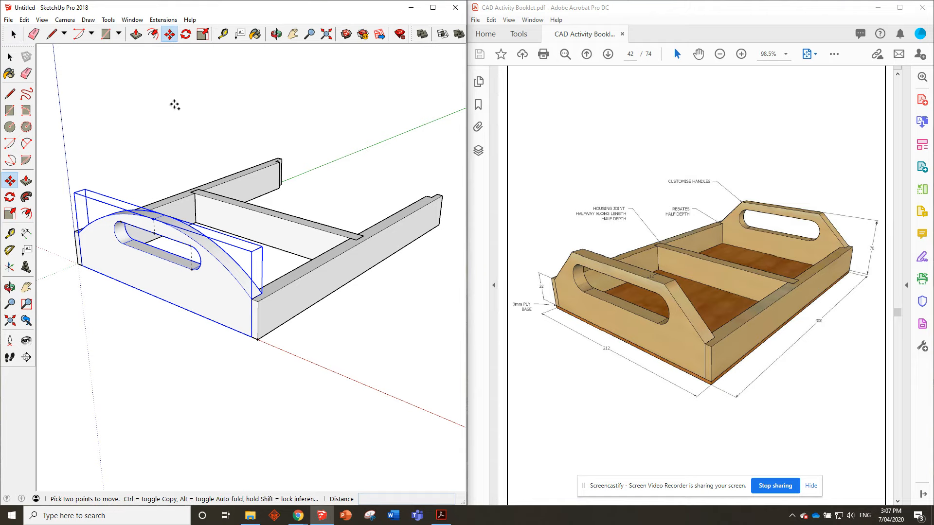
{"action": "left_click", "coordinate": [82, 266]}
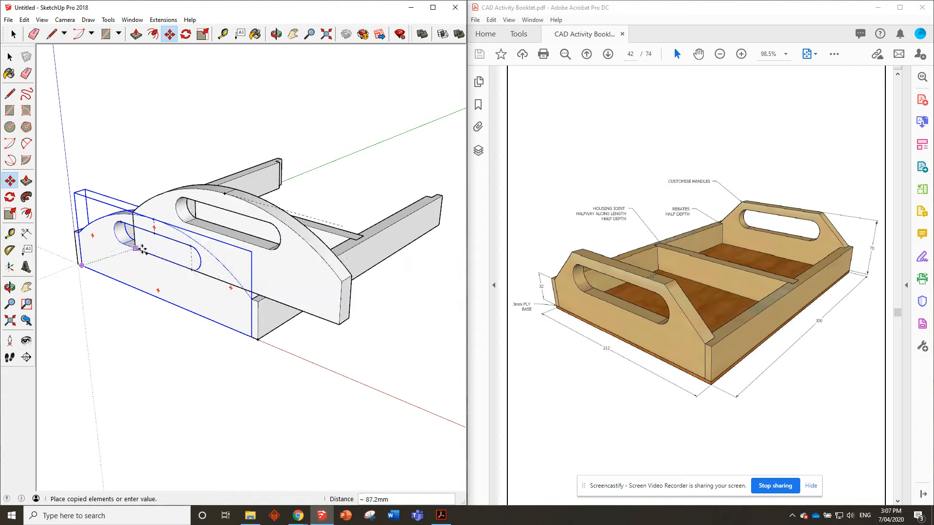
{"action": "middle_click_drag", "start_coordinate": [307, 164], "coordinate": [105, 188]}
{"action": "scroll", "coordinate": [165, 176], "scroll_direction": "down", "scroll_amount": 4}
{"action": "middle_click_drag", "start_coordinate": [298, 169], "coordinate": [134, 192]}
{"action": "scroll", "coordinate": [370, 209], "scroll_direction": "up", "scroll_amount": 3}
{"action": "scroll", "coordinate": [372, 211], "scroll_direction": "up", "scroll_amount": 1}
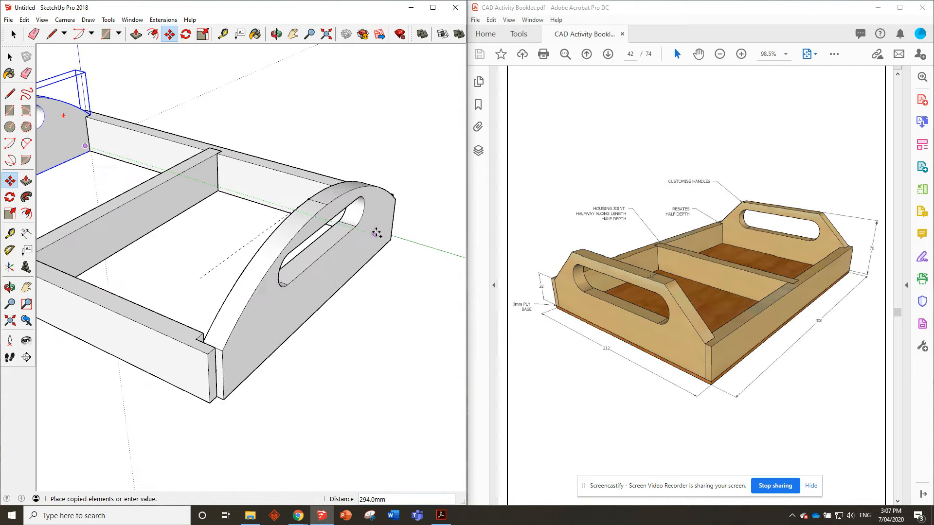
{"action": "left_click", "coordinate": [372, 230]}
{"action": "mouse_move", "coordinate": [336, 221]}
{"action": "middle_mouse_down"}
{"action": "mouse_move", "coordinate": [353, 223]}
{"action": "mouse_move", "coordinate": [298, 235]}
{"action": "mouse_move", "coordinate": [401, 210]}
{"action": "mouse_move", "coordinate": [246, 206]}
{"action": "mouse_move", "coordinate": [356, 188]}
{"action": "mouse_move", "coordinate": [392, 191]}
{"action": "mouse_move", "coordinate": [191, 206]}
{"action": "mouse_move", "coordinate": [125, 194]}
{"action": "mouse_move", "coordinate": [239, 183]}
{"action": "middle_mouse_up"}
{"action": "scroll", "coordinate": [146, 194], "scroll_direction": "up", "scroll_amount": 1}
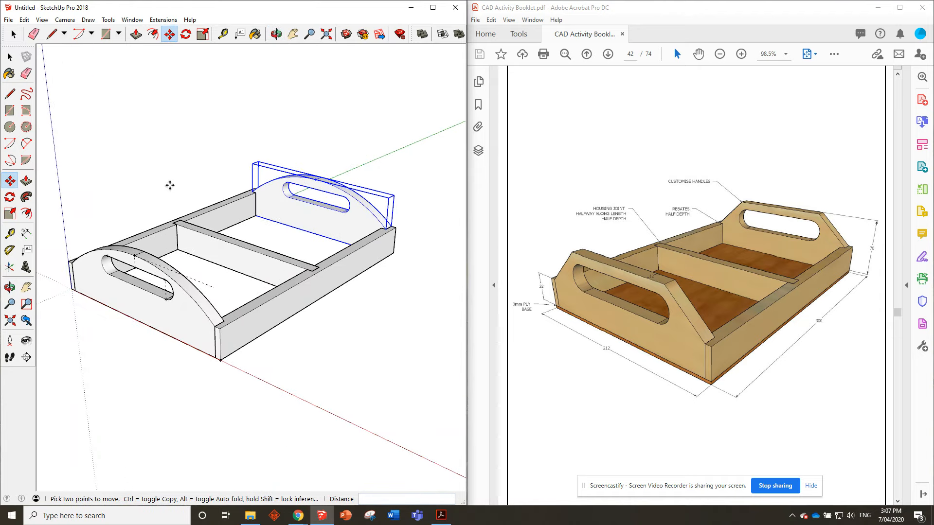
{"action": "left_click", "coordinate": [10, 57]}
{"action": "left_click", "coordinate": [180, 149]}
Draw a 212 mm by 300 mm rectangle across the tray's underside and pull it down 3 mm to form the base
{"action": "mouse_move", "coordinate": [186, 155]}
{"action": "middle_mouse_down"}
{"action": "mouse_move", "coordinate": [222, 122]}
{"action": "mouse_move", "coordinate": [175, 86]}
{"action": "mouse_move", "coordinate": [207, 133]}
{"action": "mouse_move", "coordinate": [179, 136]}
{"action": "mouse_move", "coordinate": [267, 198]}
{"action": "mouse_move", "coordinate": [263, 72]}
{"action": "middle_mouse_up"}
{"action": "left_click", "coordinate": [106, 34]}
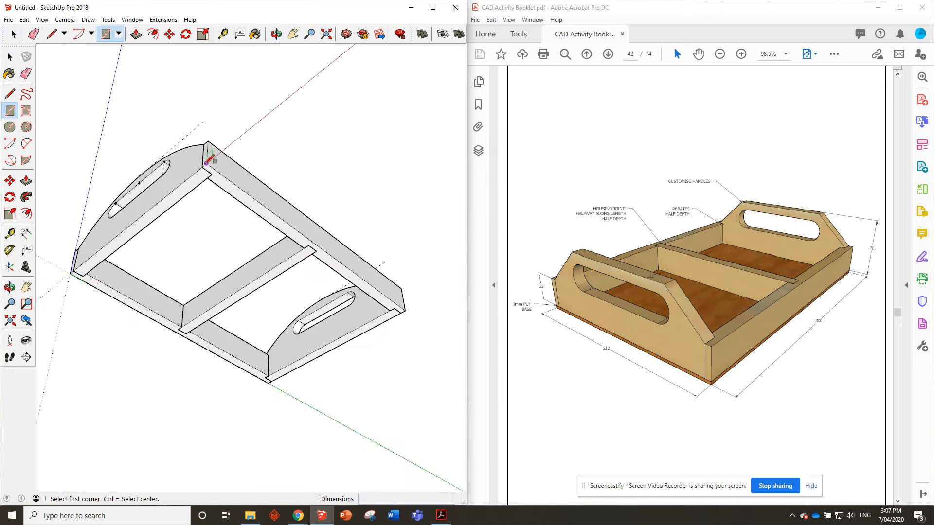
{"action": "left_click", "coordinate": [206, 164]}
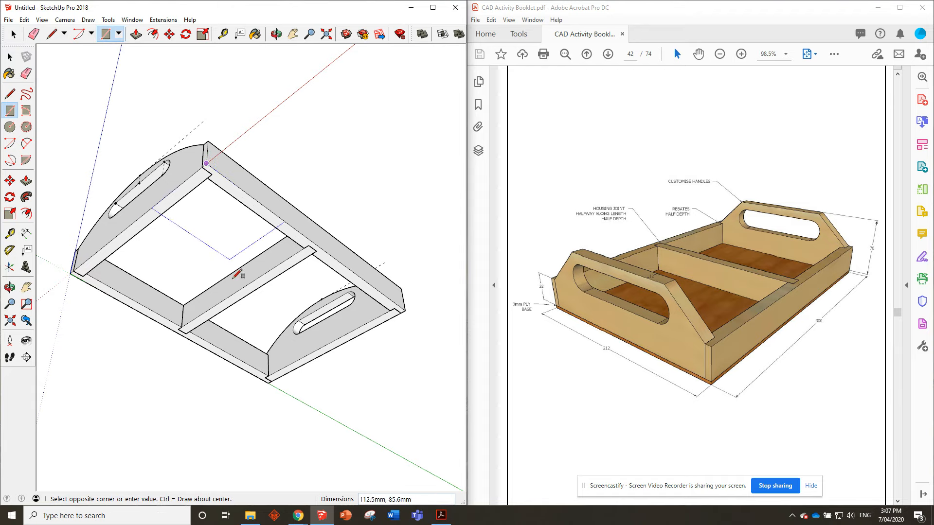
{"action": "left_click", "coordinate": [269, 382]}
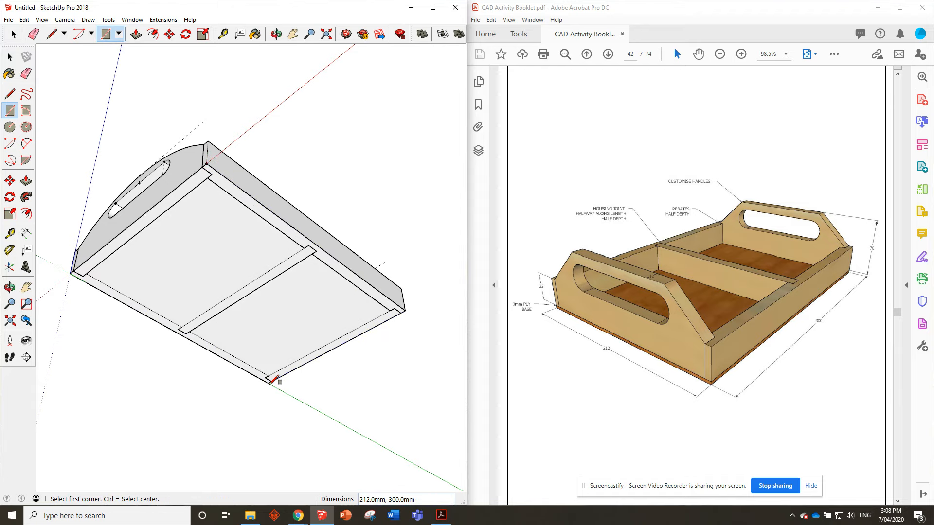
{"action": "left_click", "coordinate": [136, 33]}
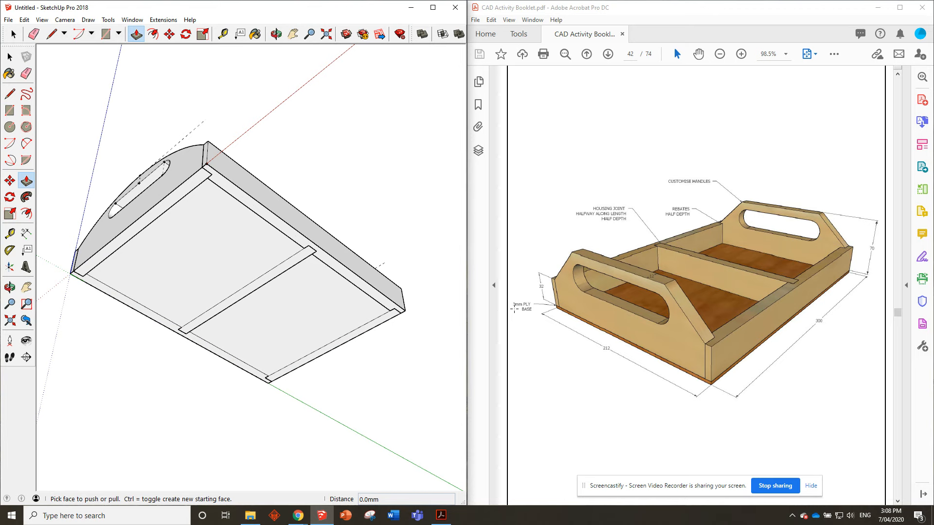
{"action": "left_click", "coordinate": [242, 234]}
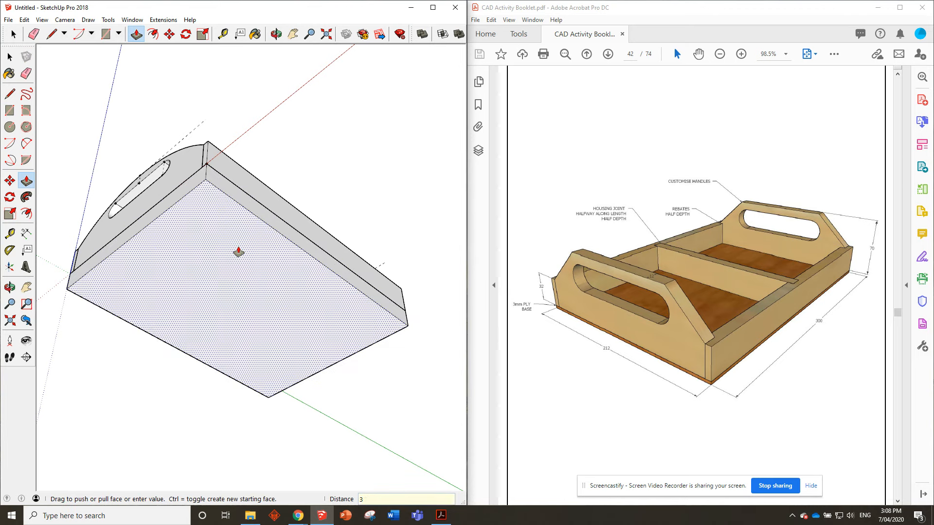
{"action": "key", "text": "Return"}
Select the whole base solid and make it a component
{"action": "key", "text": "space"}
{"action": "left_click", "coordinate": [226, 216]}
{"action": "right_click", "coordinate": [225, 216]}
{"action": "left_click", "coordinate": [271, 289]}
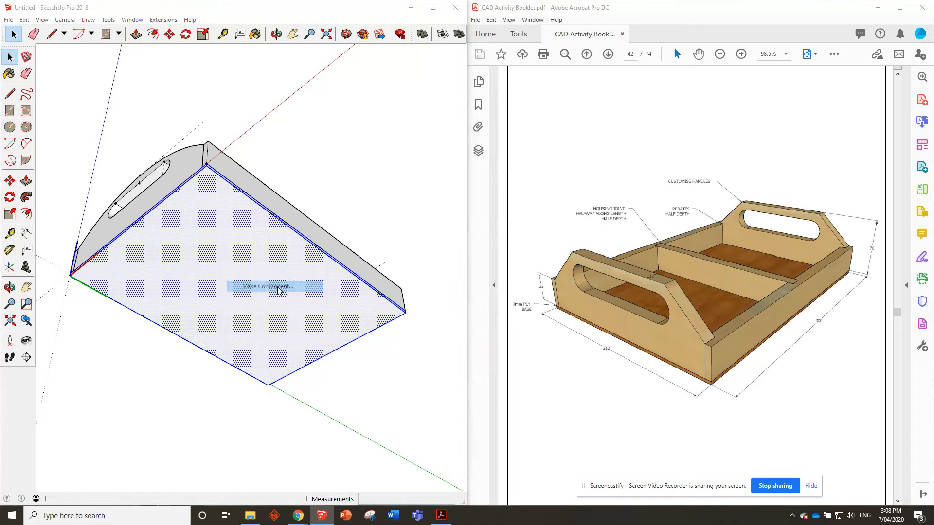
{"action": "left_click", "coordinate": [479, 358]}
Delete all the construction guides from the model
{"action": "middle_click_drag", "start_coordinate": [271, 263], "coordinate": [199, 363]}
{"action": "scroll", "coordinate": [155, 245], "scroll_direction": "up", "scroll_amount": 1}
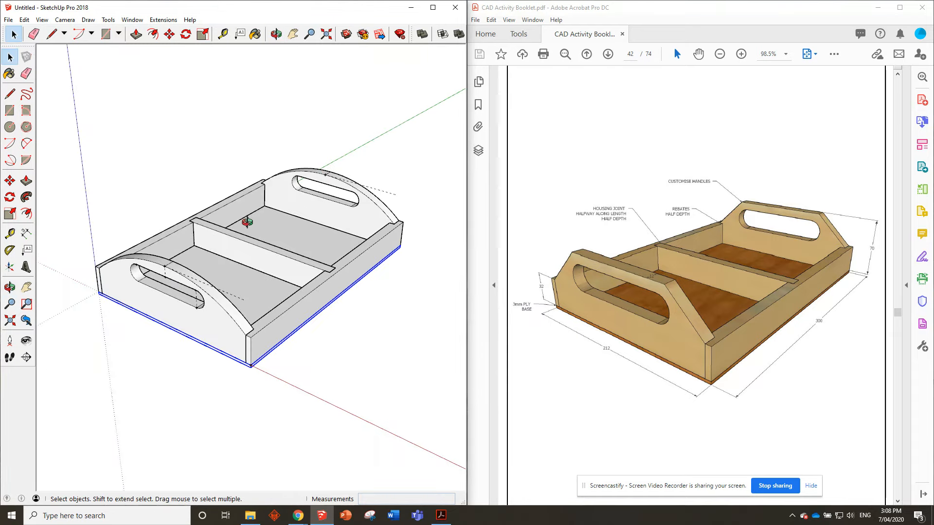
{"action": "middle_click_drag", "start_coordinate": [250, 223], "coordinate": [217, 193]}
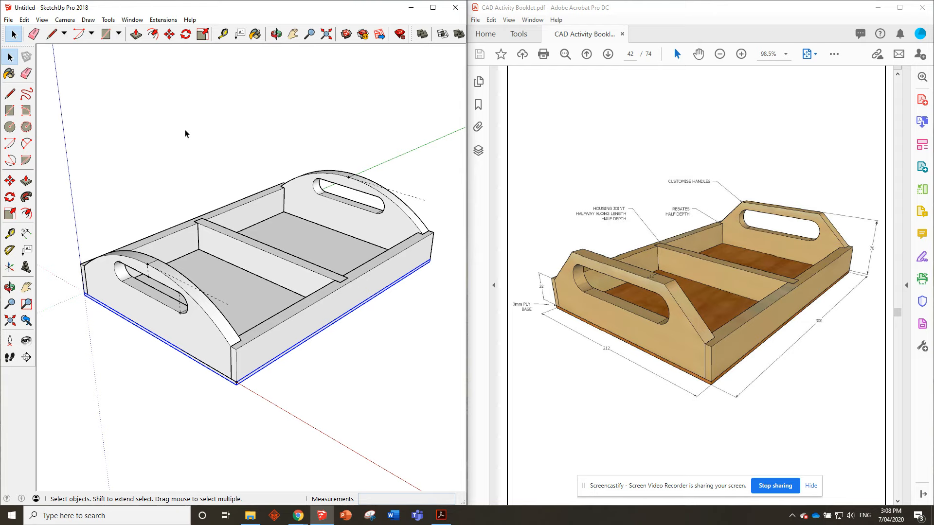
{"action": "left_click", "coordinate": [9, 19]}
{"action": "mouse_move", "coordinate": [24, 21]}
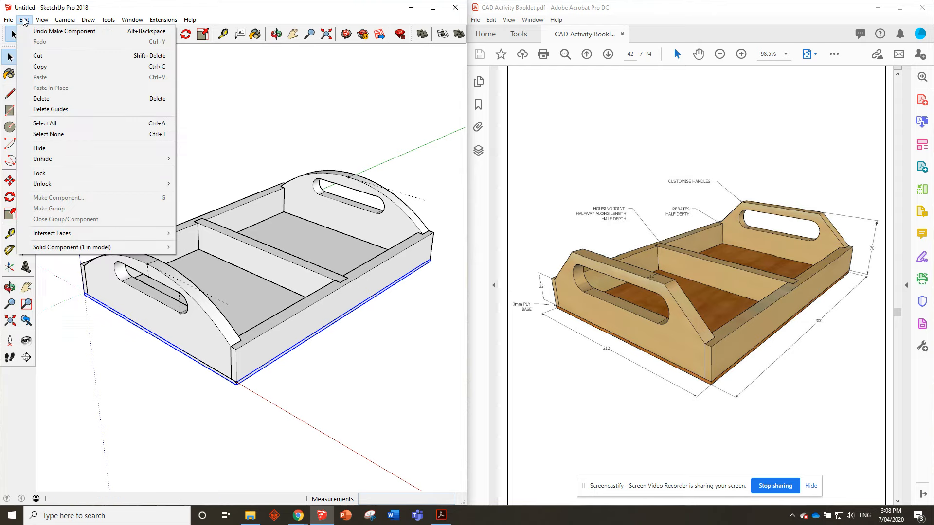
{"action": "left_click", "coordinate": [49, 109]}
Paint both end boards, both side boards and the central divider with the Wood Floor Light material
{"action": "left_click", "coordinate": [255, 33]}
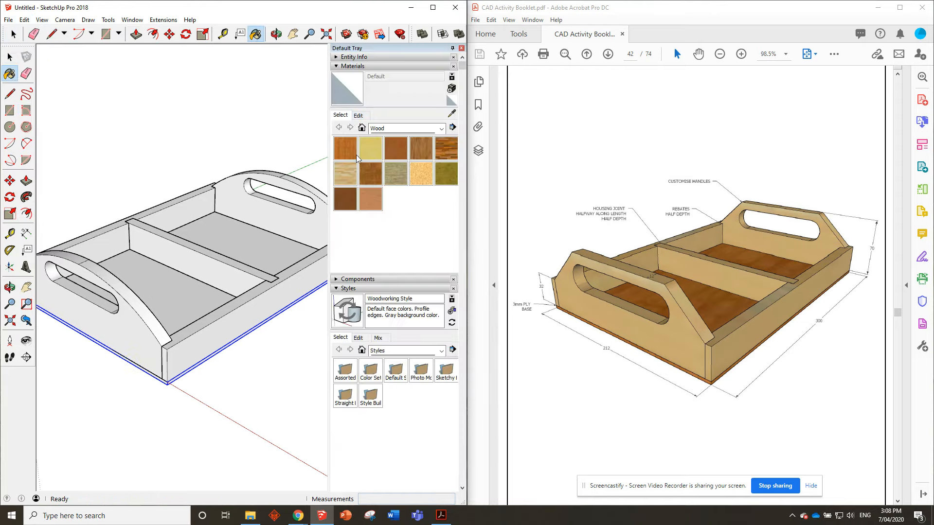
{"action": "left_click", "coordinate": [345, 173]}
{"action": "left_click", "coordinate": [279, 201]}
{"action": "left_click", "coordinate": [205, 197]}
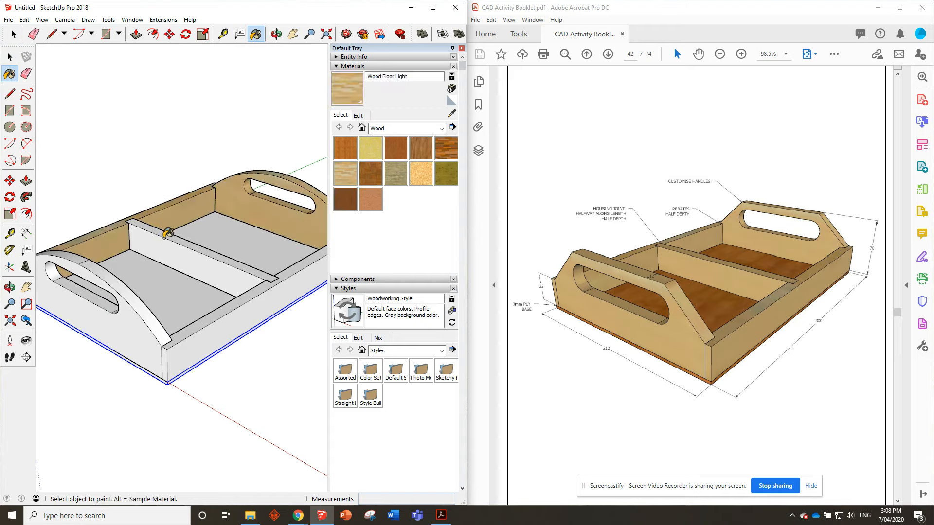
{"action": "left_click", "coordinate": [169, 233]}
{"action": "left_click", "coordinate": [161, 321]}
{"action": "left_click", "coordinate": [201, 339]}
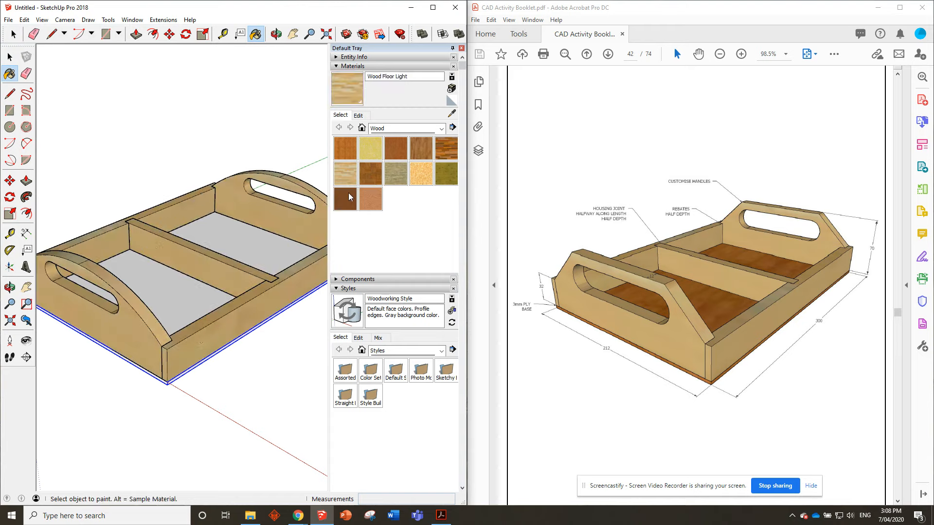
Paint the tray's base with the Wood Veneer 01 material and close the materials display
{"action": "left_click", "coordinate": [348, 195]}
{"action": "left_click", "coordinate": [268, 232]}
{"action": "key", "text": "space"}
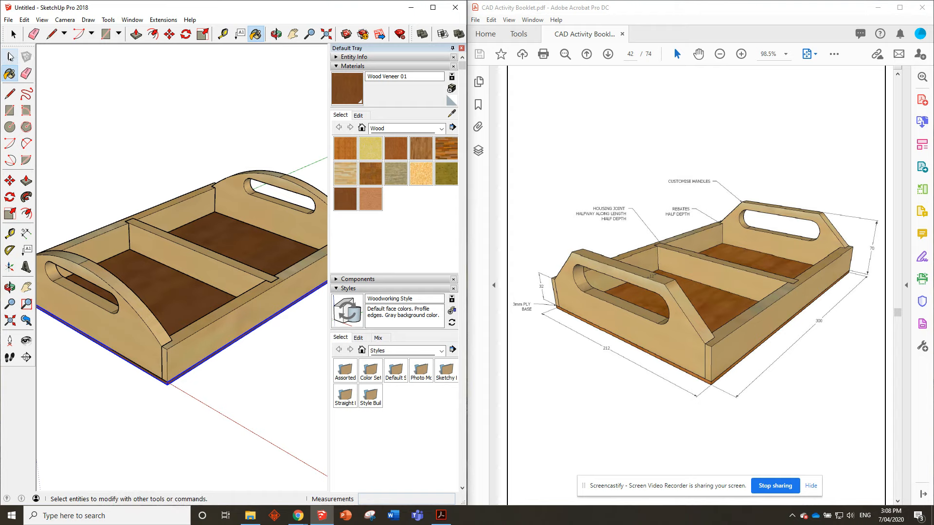
{"action": "middle_click_drag", "start_coordinate": [137, 85], "coordinate": [302, 126]}
{"action": "left_click", "coordinate": [461, 48]}
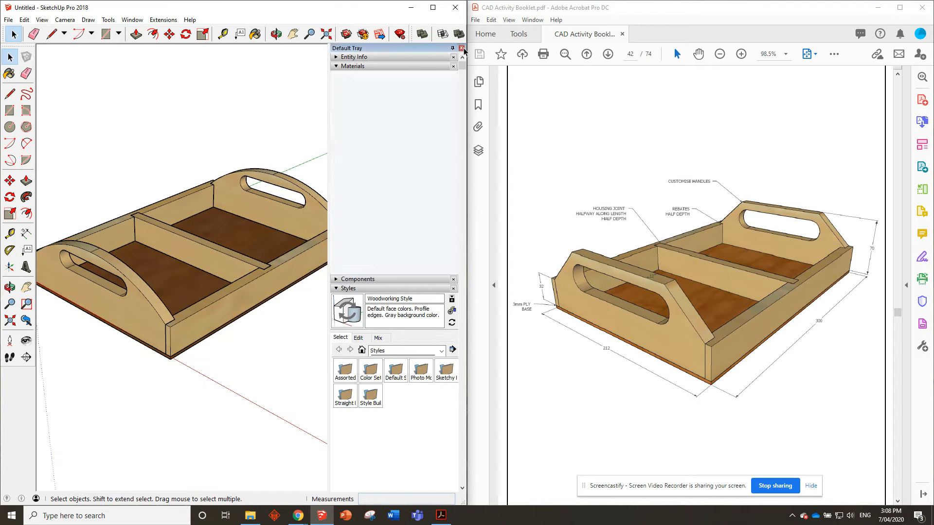
Inspect the finished tray from several angles and zoom distances
{"action": "middle_click_drag", "start_coordinate": [282, 161], "coordinate": [335, 134]}
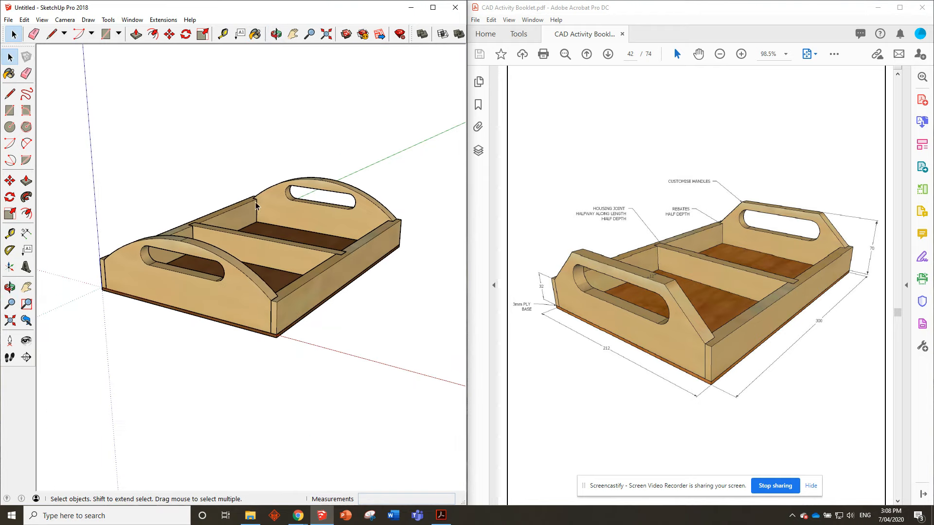
{"action": "middle_click_drag", "start_coordinate": [269, 164], "coordinate": [231, 200]}
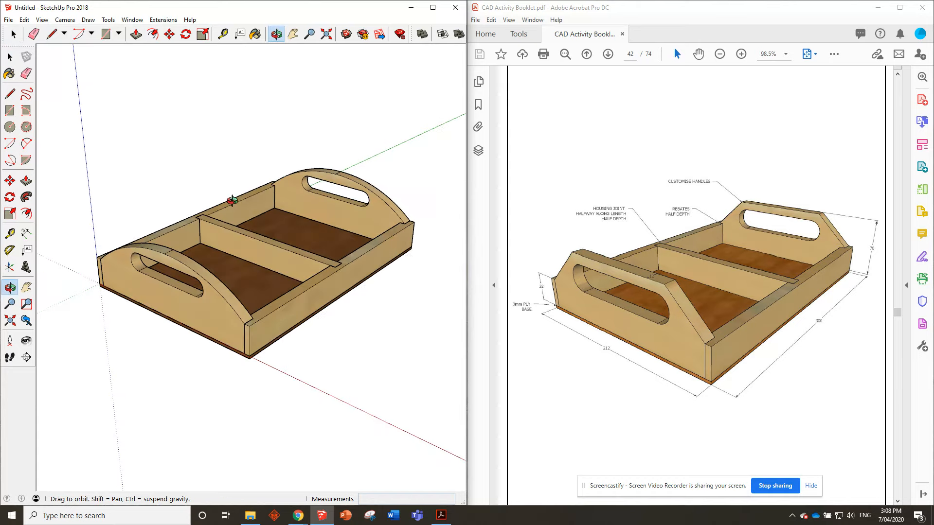
{"action": "scroll", "coordinate": [173, 202], "scroll_direction": "up", "scroll_amount": 1}
{"action": "scroll", "coordinate": [228, 189], "scroll_direction": "down", "scroll_amount": 1}
{"action": "scroll", "coordinate": [280, 183], "scroll_direction": "up", "scroll_amount": 1}
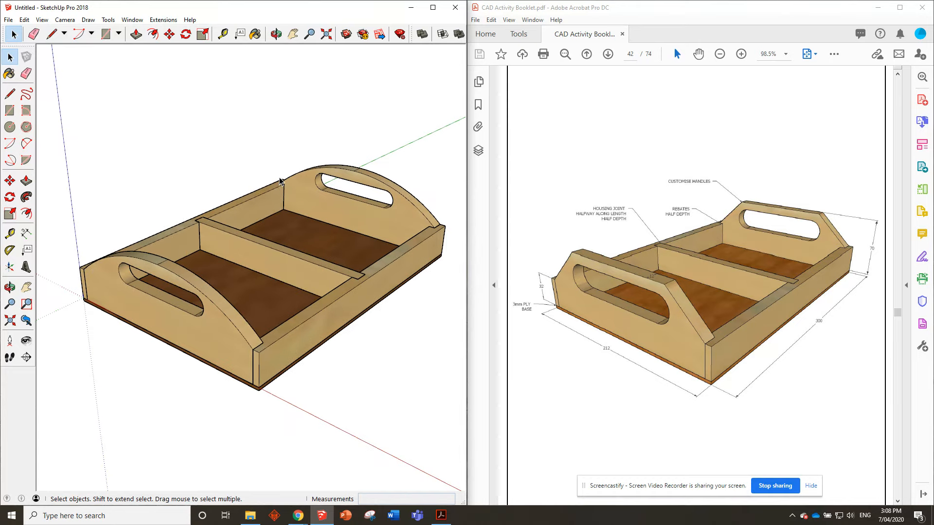
{"action": "scroll", "coordinate": [280, 183], "scroll_direction": "down", "scroll_amount": 1}
{"action": "scroll", "coordinate": [361, 152], "scroll_direction": "up", "scroll_amount": 1}
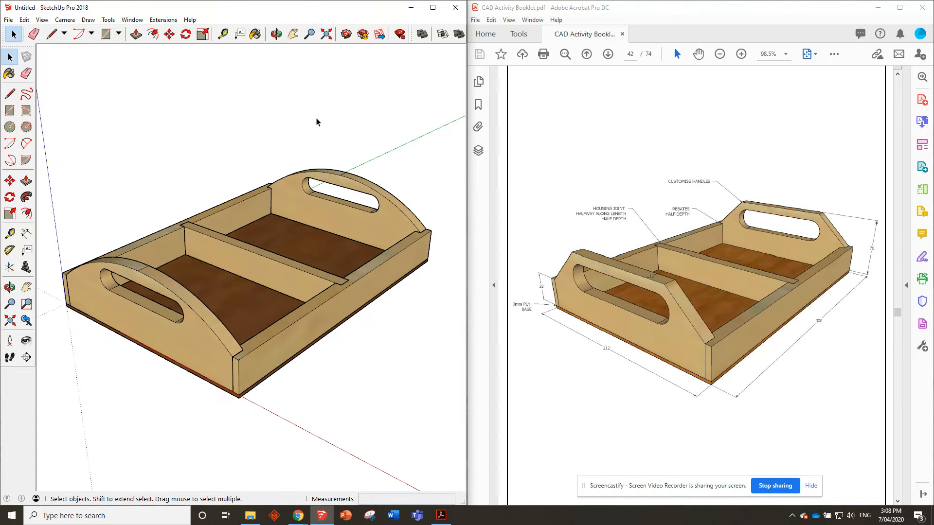
Save the model in the CAD Activities folder under the file name No42-NAIL-TRAY
{"action": "key", "text": "ctrl+s"}
{"action": "type", "text": "No42-NAIL-TRAT"}
{"action": "key", "text": "BackSpace"}
{"action": "type", "text": "Y"}
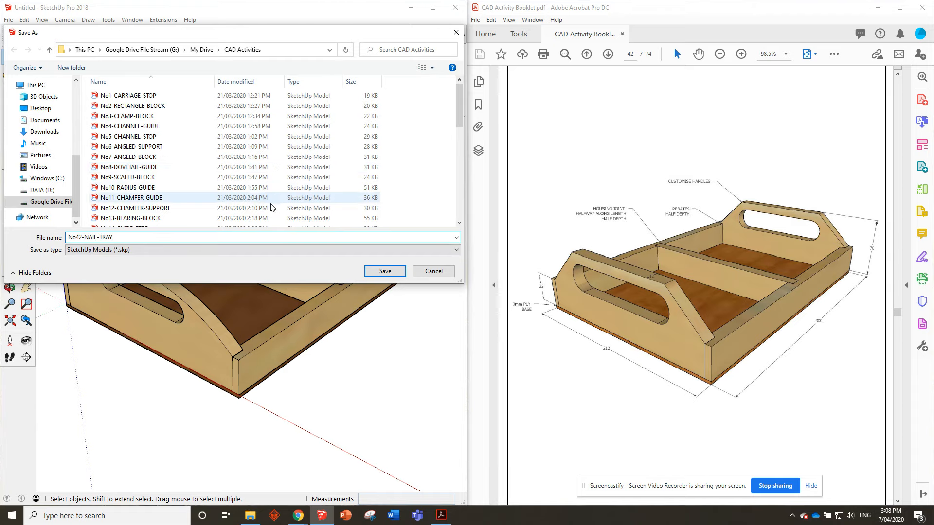